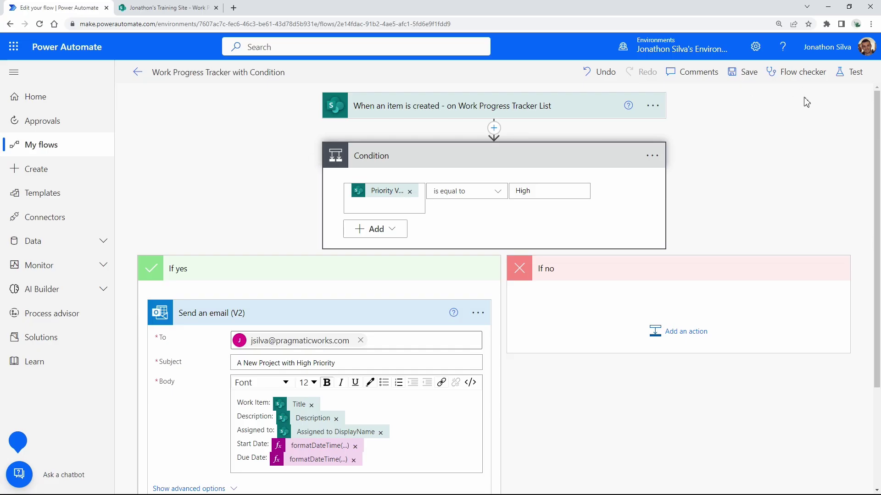
# Step: Run a flow test automatically using the most recent trigger
pyautogui.click(854, 82)
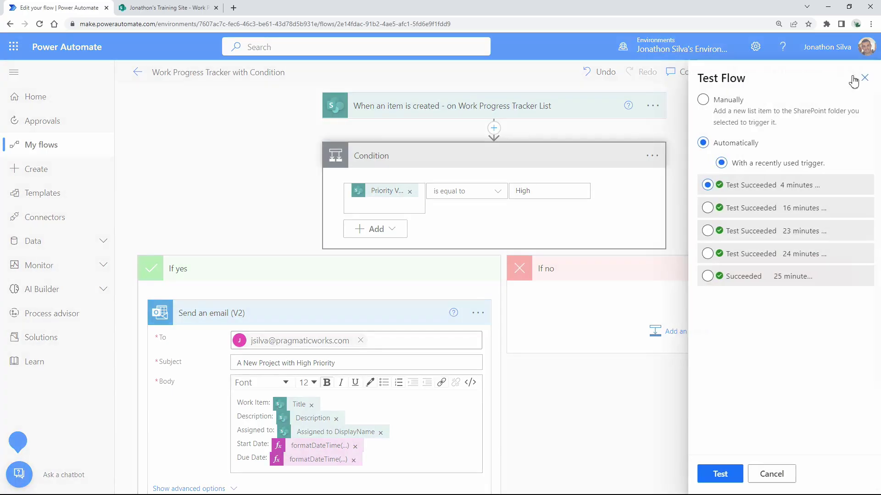
pyautogui.click(707, 186)
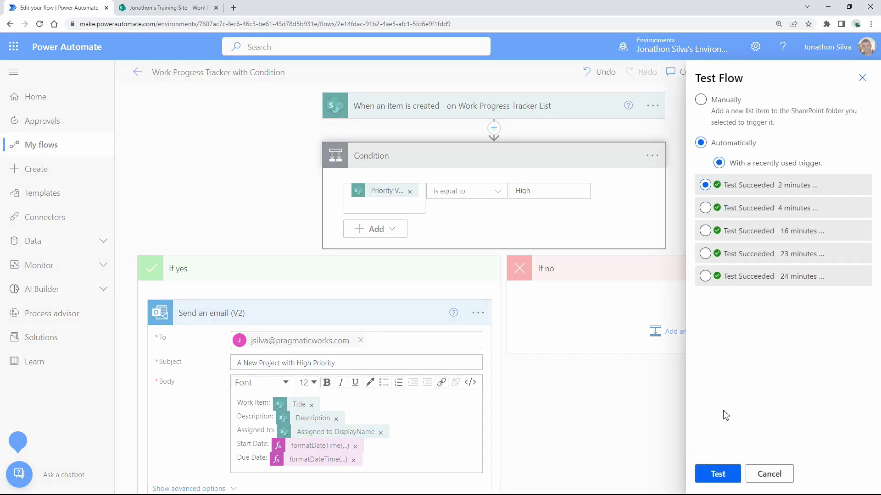
pyautogui.click(729, 481)
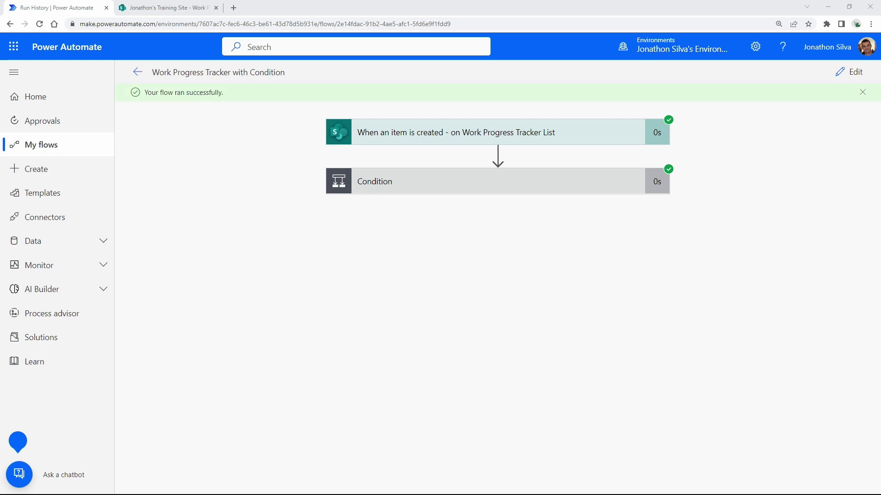
# Step: Expand the Condition and Send an email results to confirm the condition was true
pyautogui.click(479, 193)
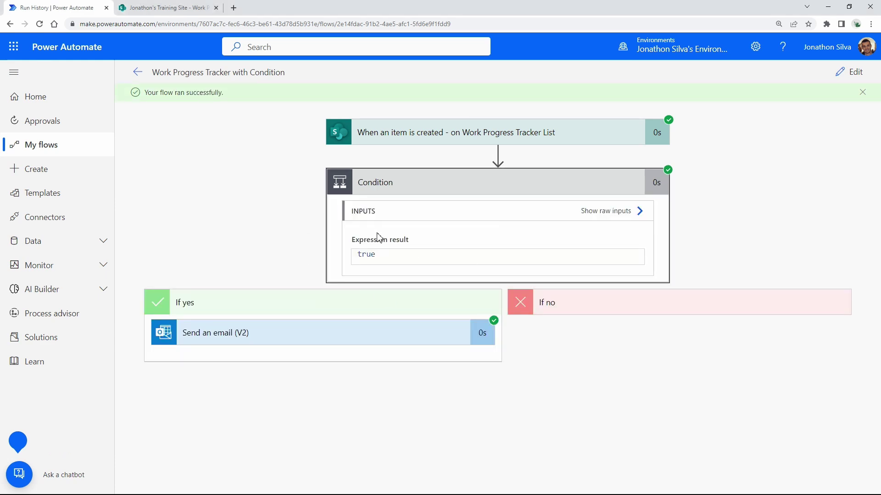
pyautogui.click(311, 336)
pyautogui.scroll(-2, 312, 326)
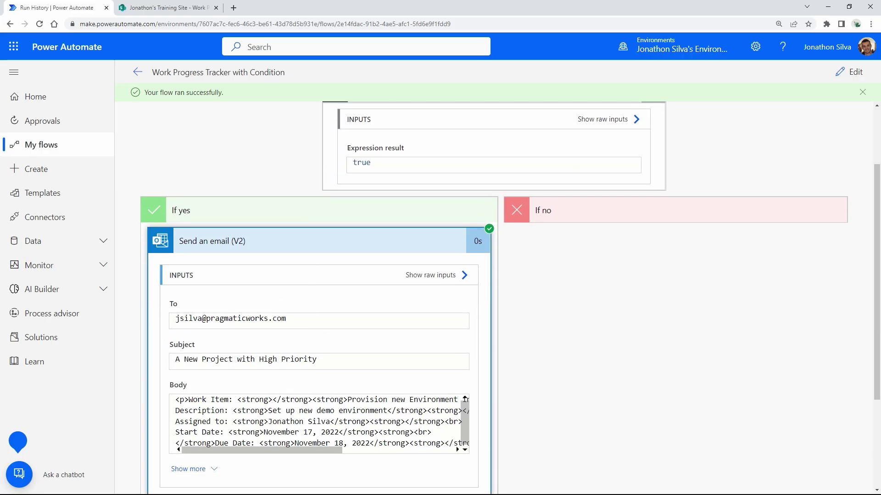
# Step: Check the 'A New Project with High Priority' email in Outlook, then go back to the SharePoint list
pyautogui.hotkey('alt', 'Tab')
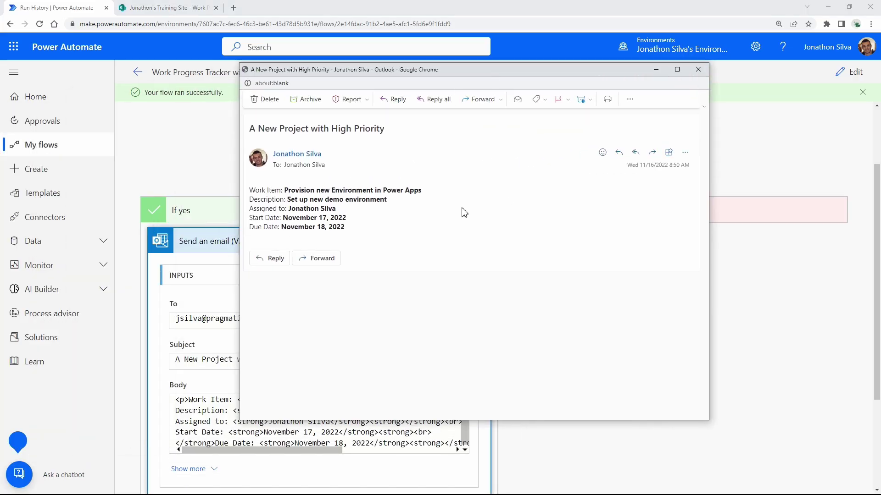
pyautogui.moveTo(419, 74); pyautogui.dragTo(491, 93)
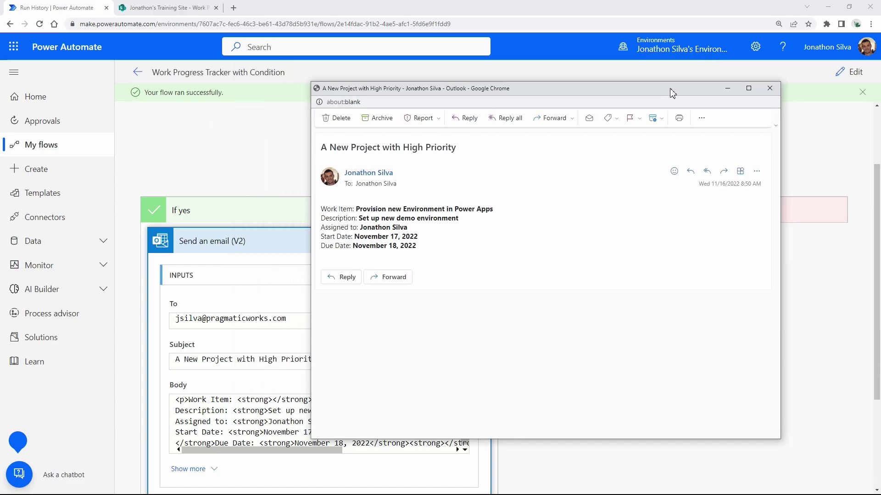
pyautogui.click(769, 88)
pyautogui.click(163, 7)
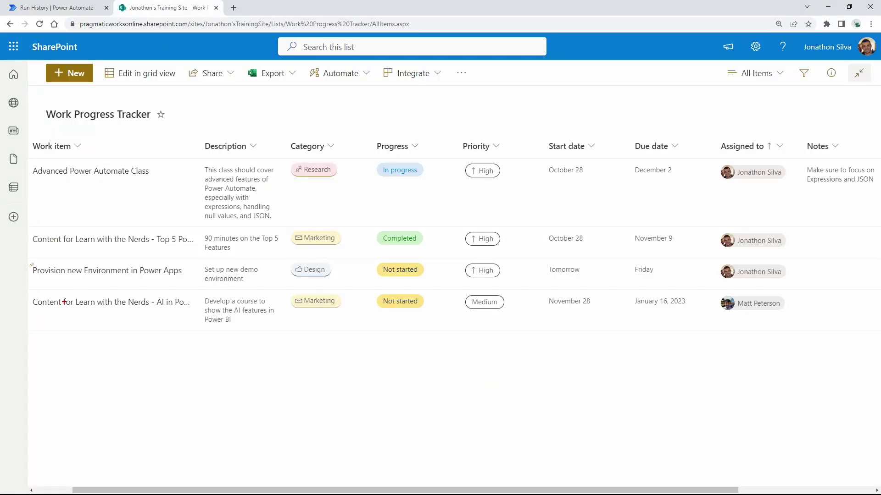
# Step: Review the High-priority 'Provision new Environment in Power Apps' item, then return to Run History
pyautogui.moveTo(24, 257); pyautogui.dragTo(149, 274)
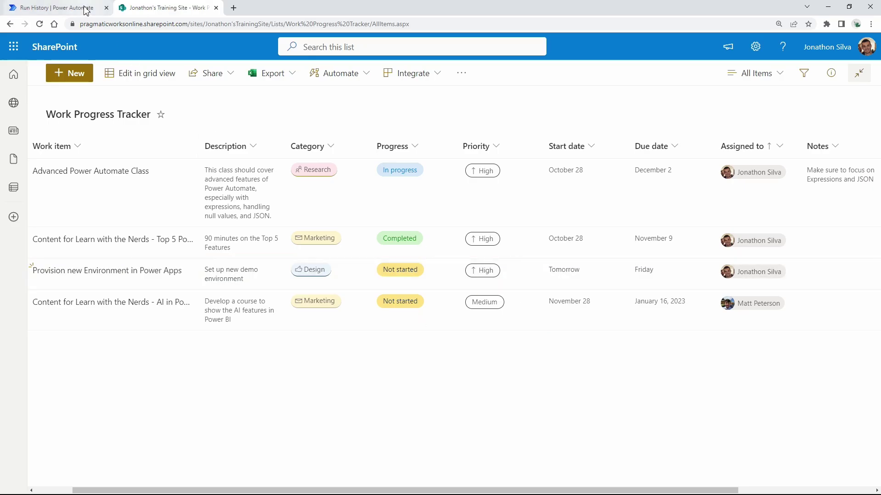
pyautogui.click(56, 8)
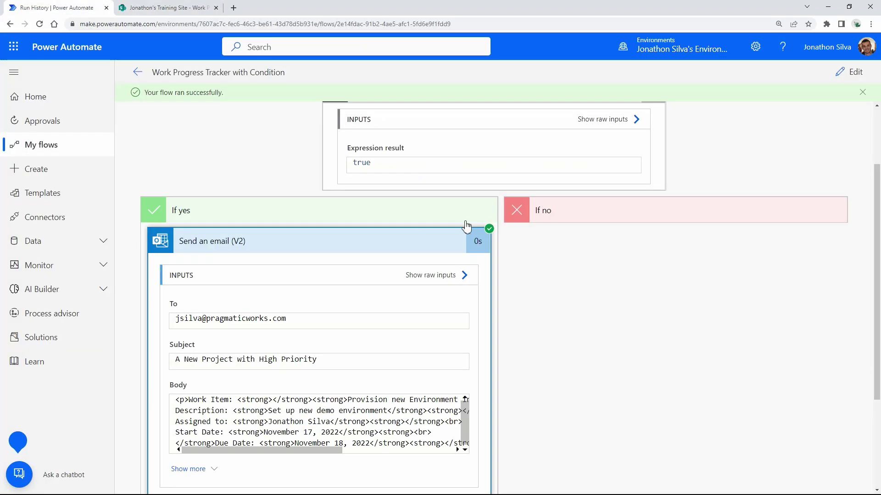
# Step: Edit the flow and start a manual test that waits for a new list item
pyautogui.click(855, 74)
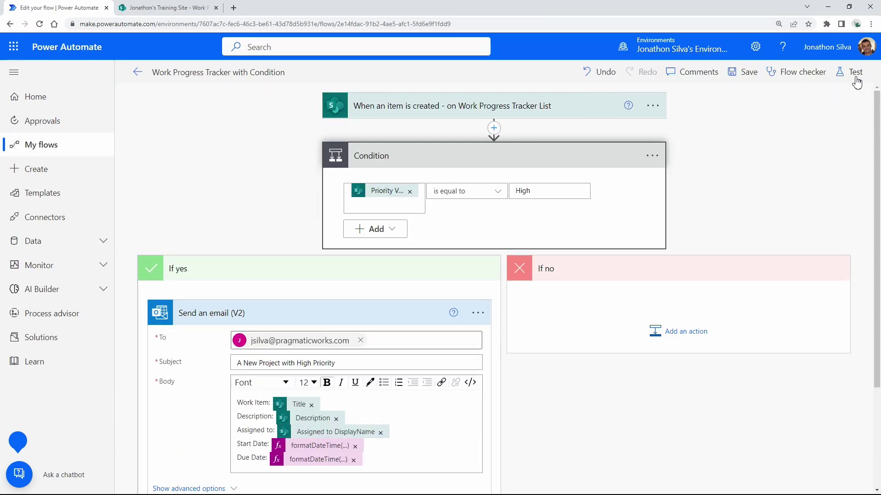
pyautogui.click(855, 75)
pyautogui.click(720, 111)
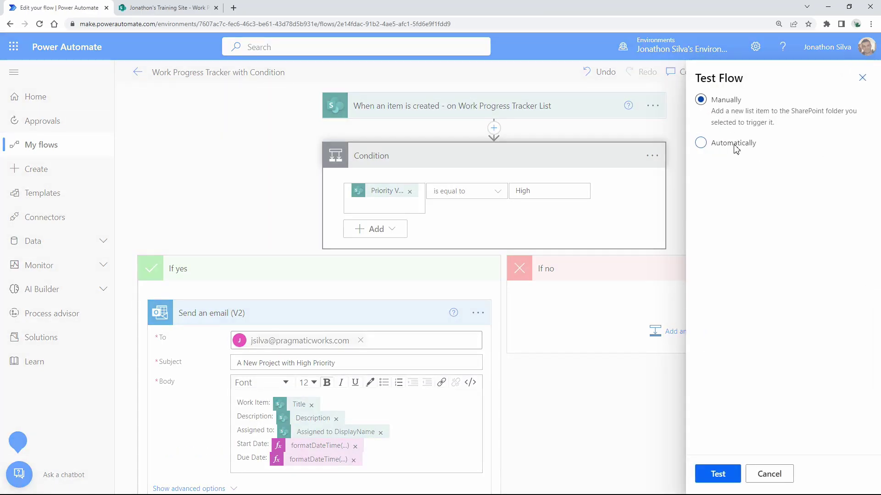
pyautogui.click(719, 474)
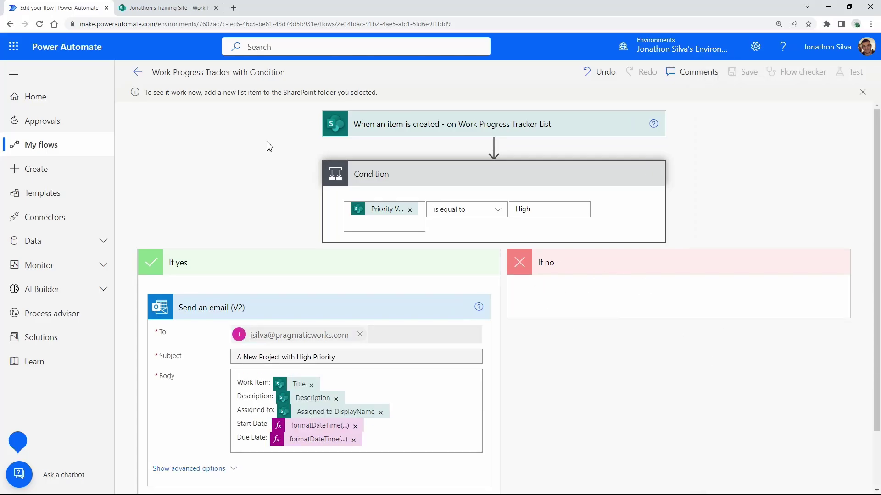
# Step: Start a new item 'Plan the Holiday Party' with description 'upcoming evetnt' and category Planning
pyautogui.click(179, 9)
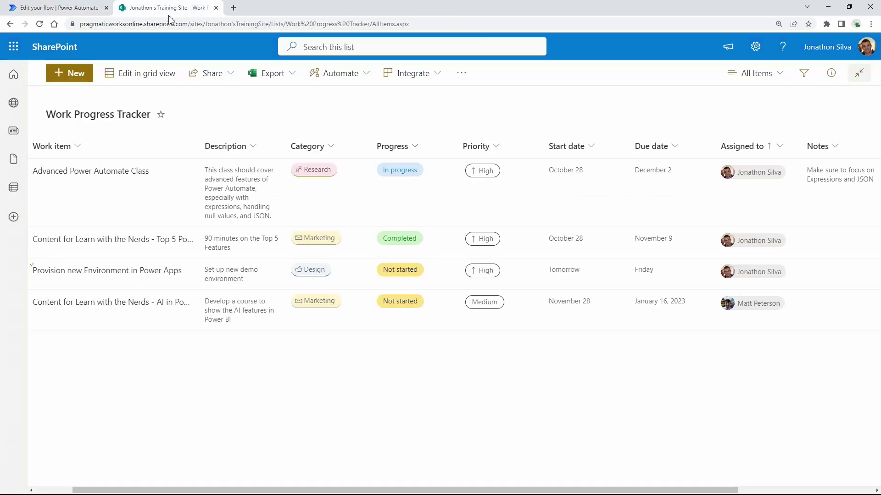
pyautogui.click(84, 81)
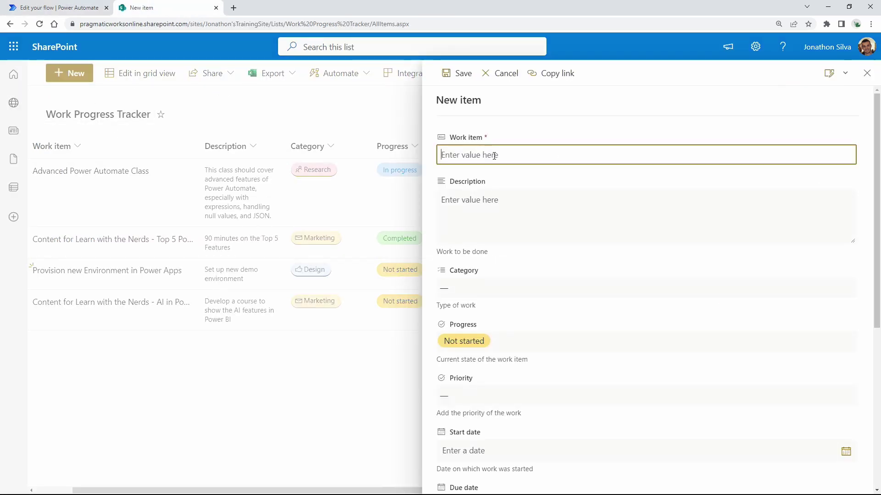
pyautogui.write('Plan the Holiday Party')
pyautogui.click(488, 208)
pyautogui.write('upcoming eventnt')
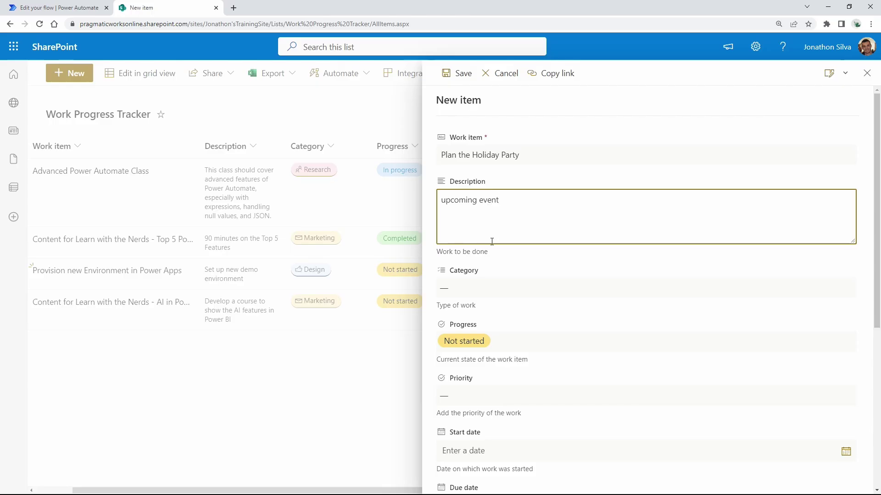
pyautogui.click(480, 288)
pyautogui.click(482, 317)
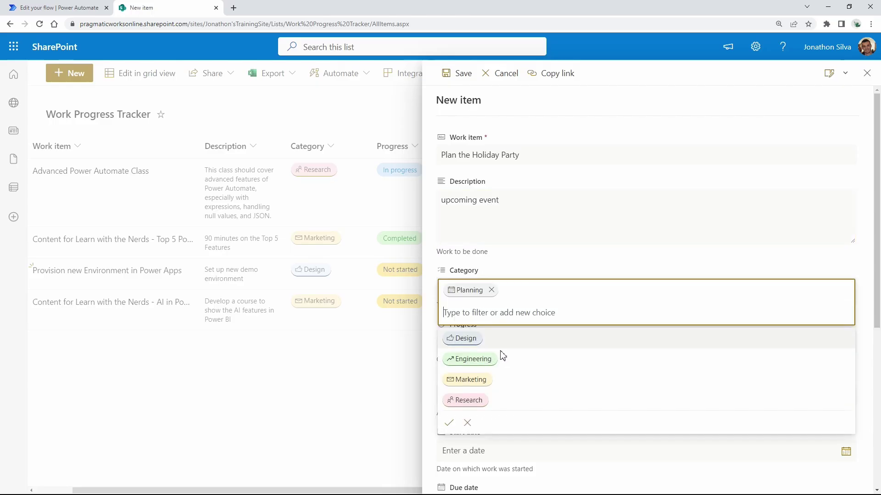
pyautogui.click(608, 267)
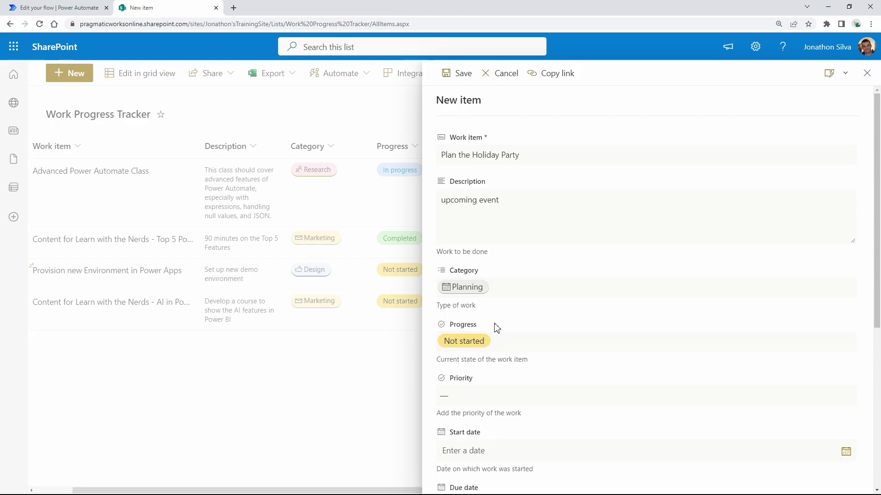
# Step: Set priority Medium, start date November 21, 2022, and due date December 9, 2022
pyautogui.scroll(-3, 515, 318)
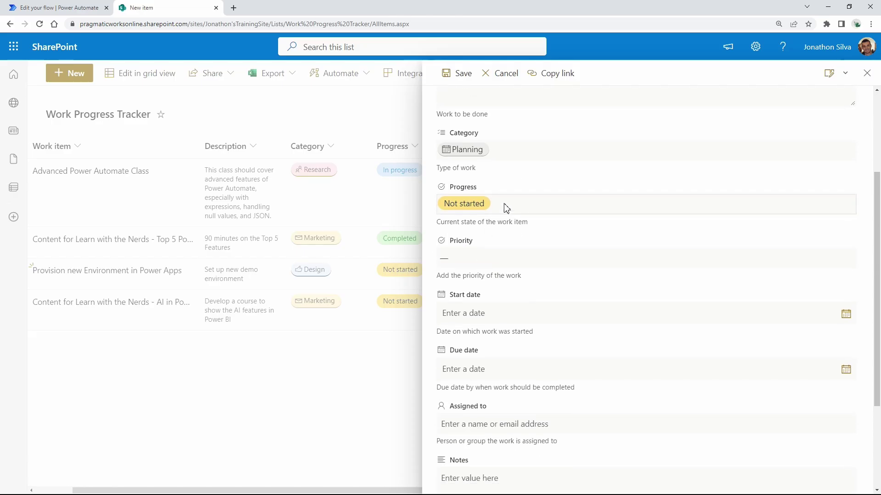
pyautogui.click(479, 259)
pyautogui.click(478, 335)
pyautogui.scroll(-3, 517, 248)
pyautogui.click(542, 173)
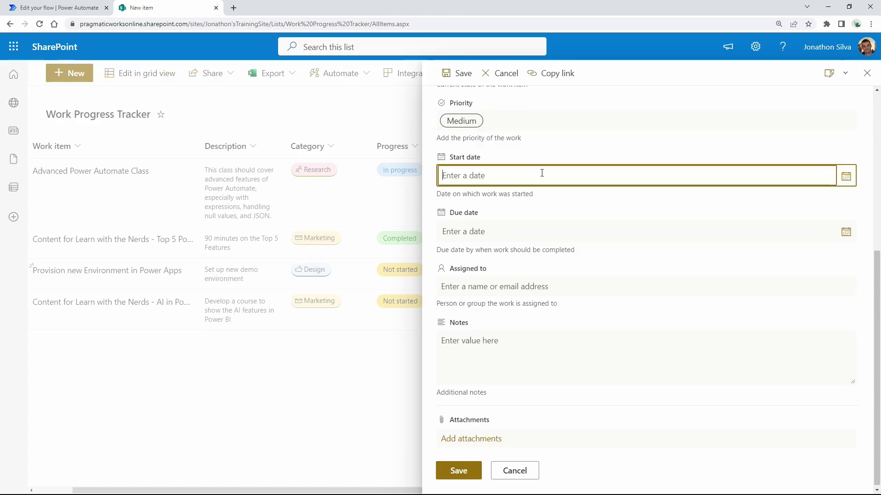
pyautogui.click(846, 176)
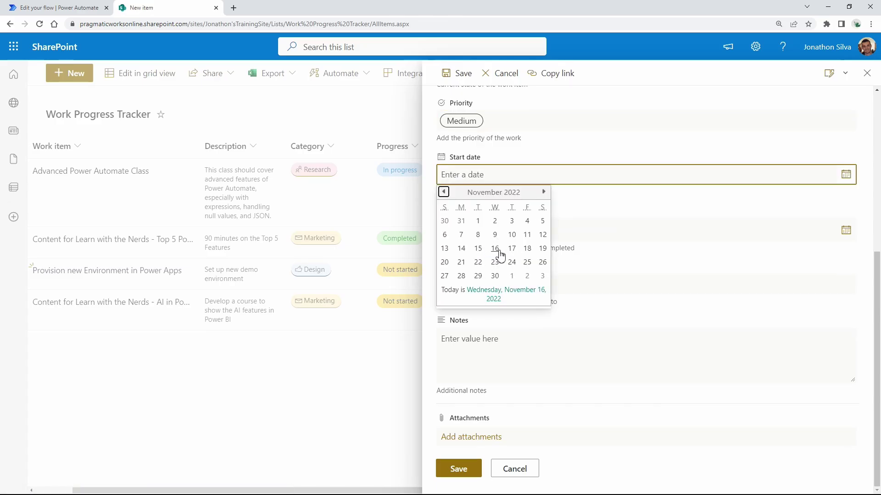
pyautogui.click(461, 262)
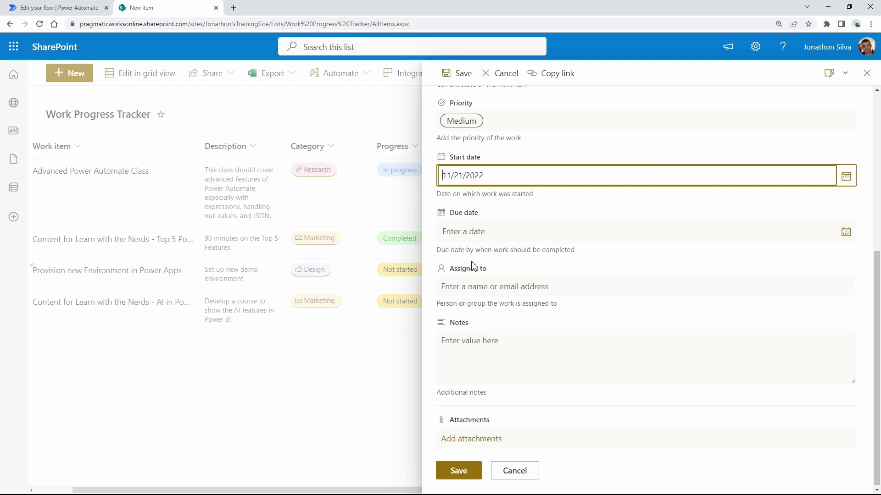
pyautogui.click(847, 233)
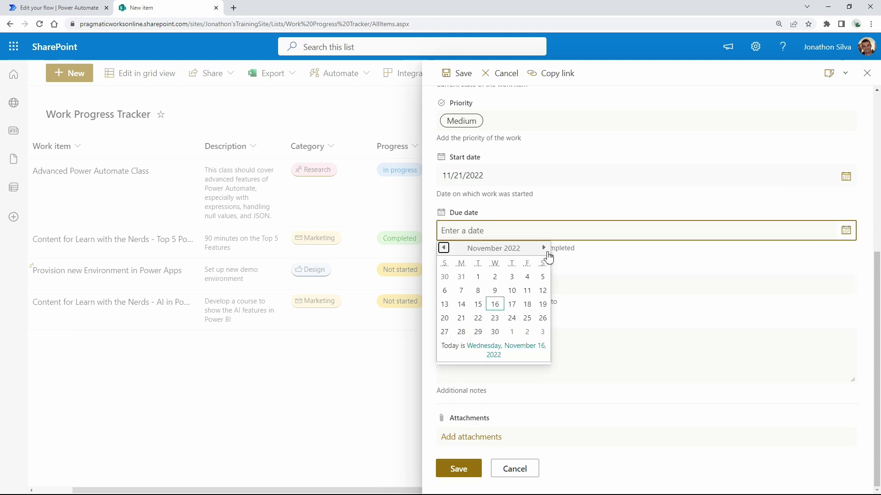
pyautogui.click(544, 249)
pyautogui.click(527, 291)
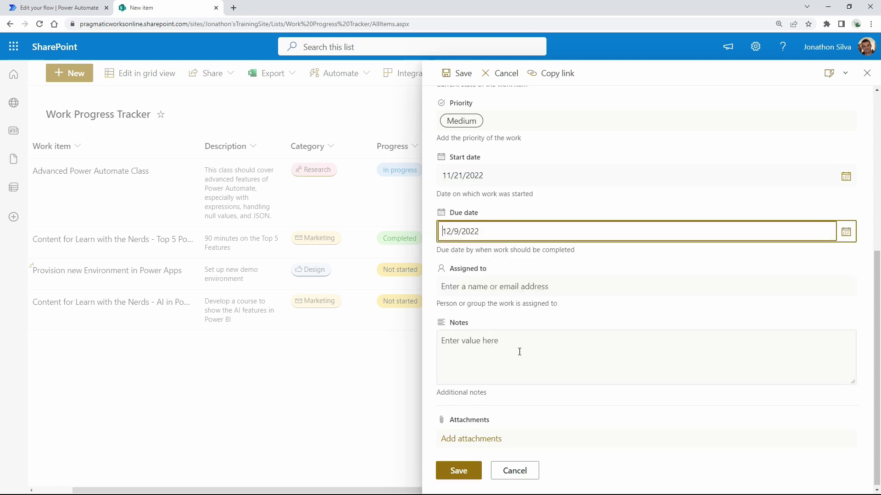
# Step: Assign the item to the suggested person and save it
pyautogui.click(518, 286)
pyautogui.write('austin')
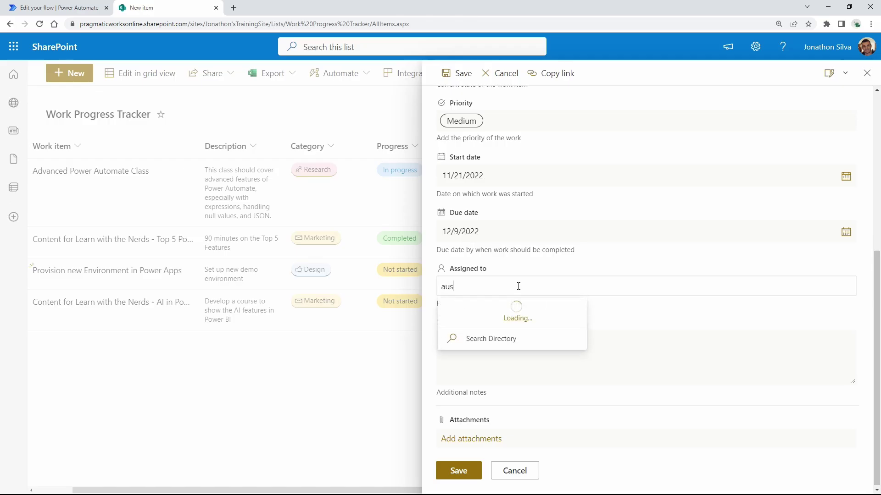
pyautogui.click(499, 314)
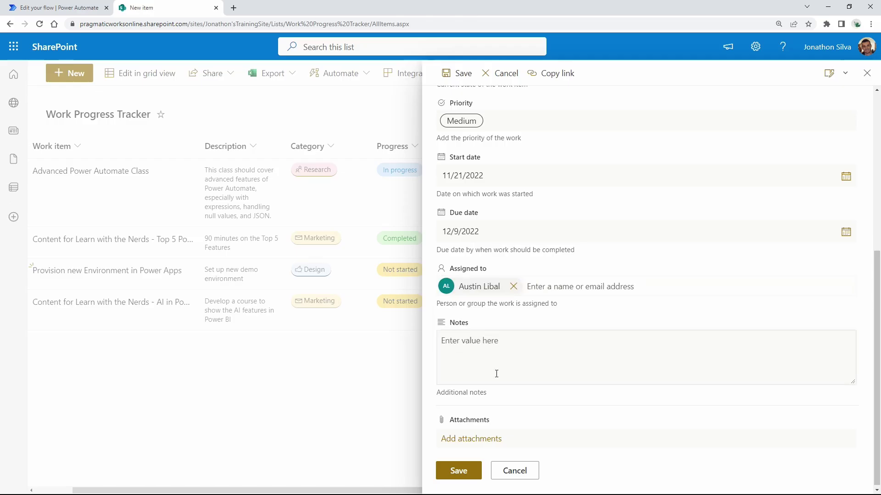
pyautogui.click(459, 472)
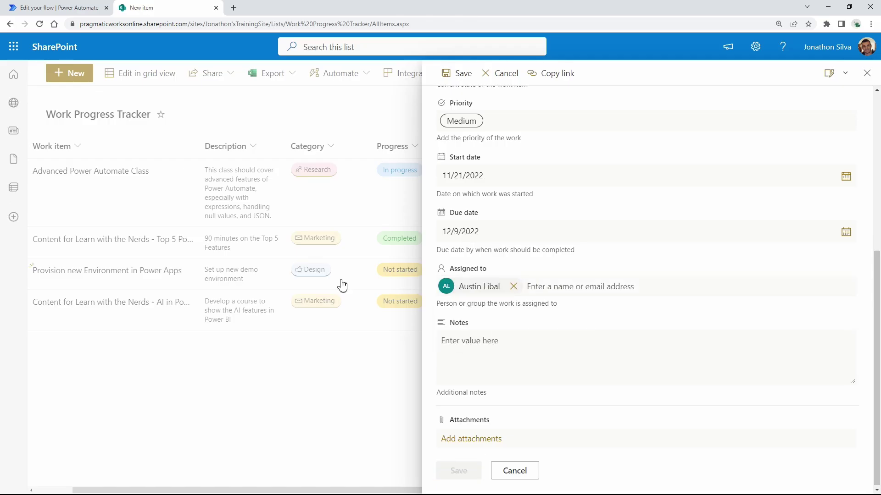
pyautogui.click(89, 8)
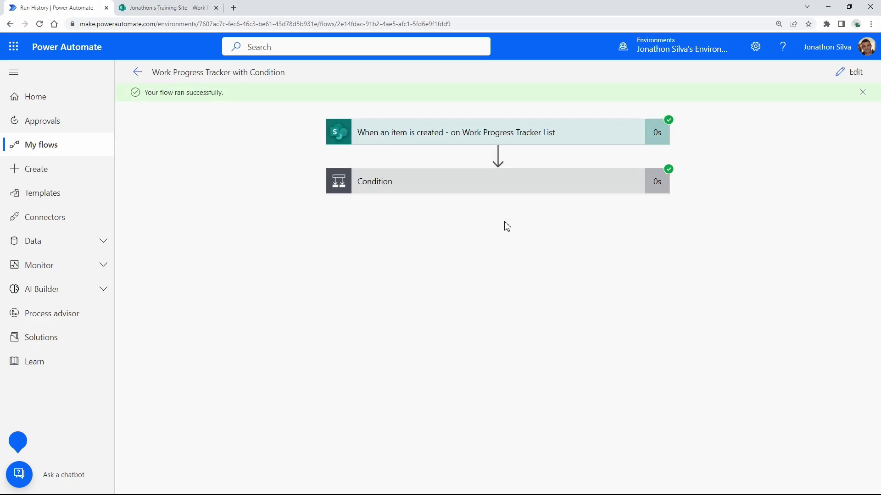
pyautogui.click(507, 191)
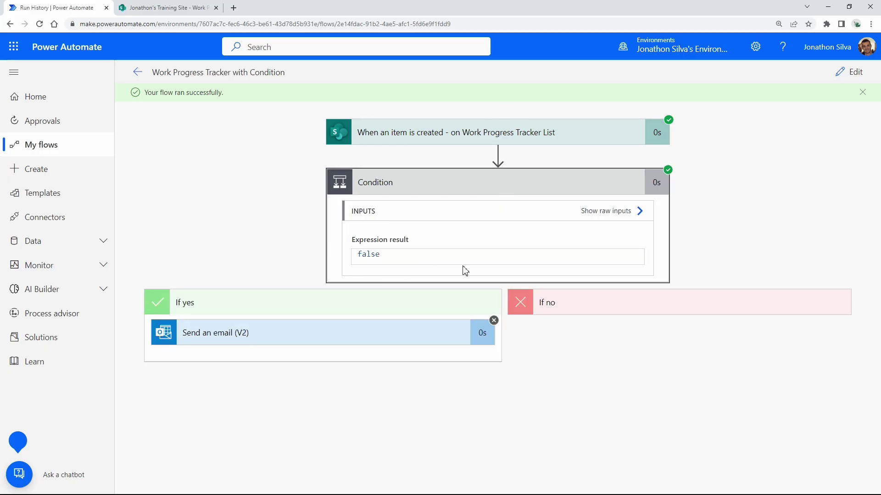
pyautogui.moveTo(329, 135); pyautogui.dragTo(272, 148)
pyautogui.press('Escape')
# Step: Insert a Filter array action between the SharePoint trigger and the Condition
pyautogui.click(855, 74)
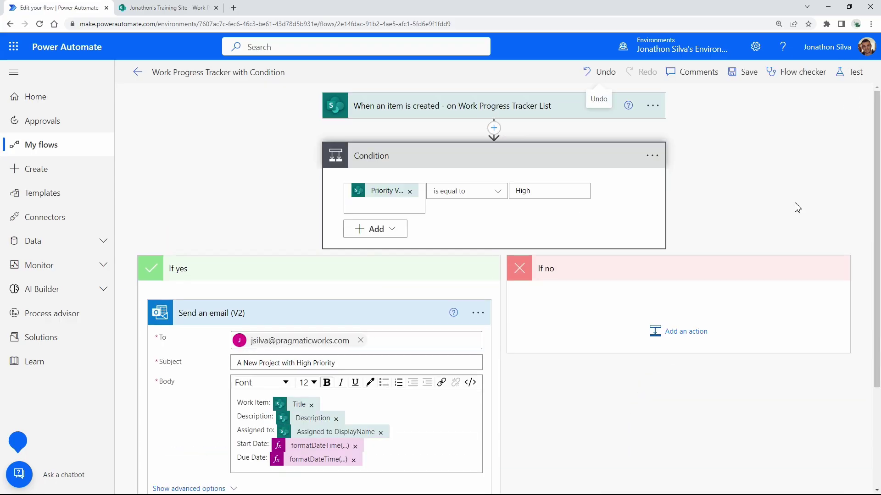
pyautogui.click(494, 129)
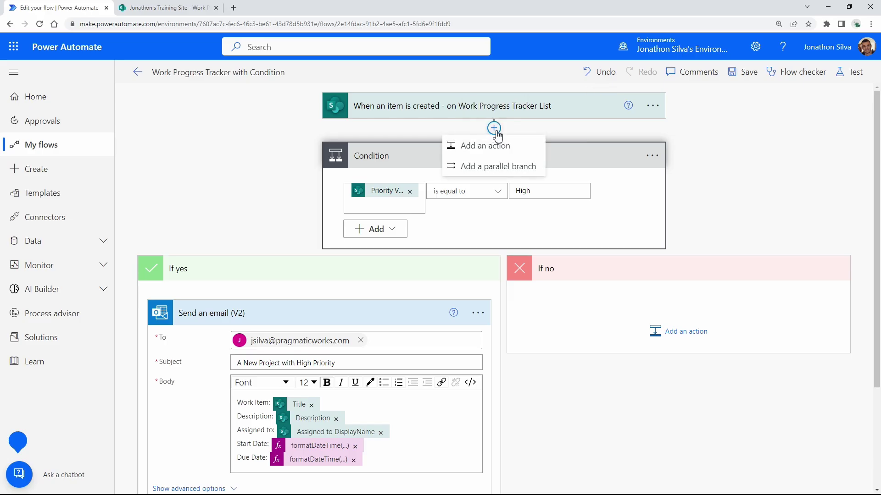
pyautogui.click(495, 129)
pyautogui.scroll(-1, 494, 131)
pyautogui.scroll(1, 494, 131)
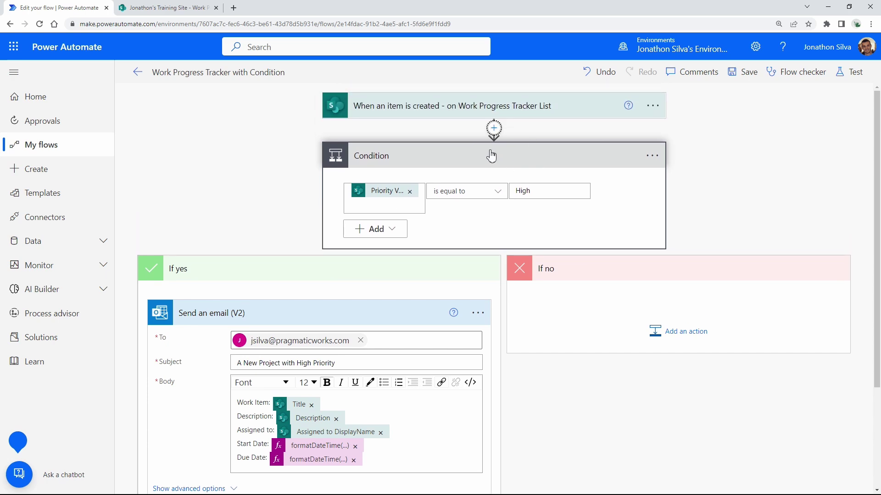
pyautogui.click(494, 129)
pyautogui.click(509, 146)
pyautogui.write('filter arra')
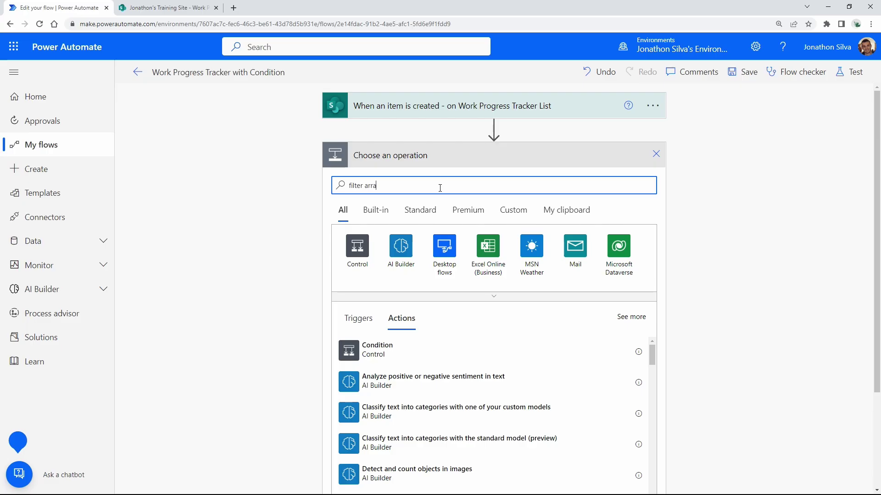
pyautogui.write('y')
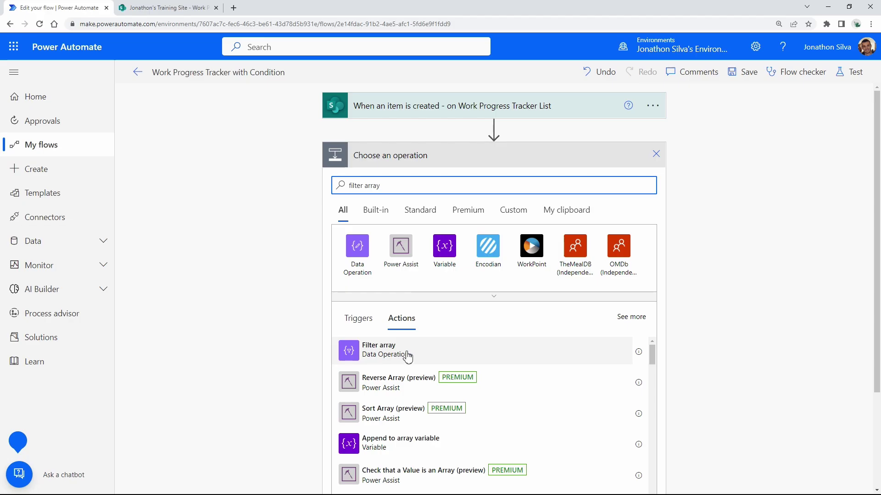
pyautogui.moveTo(336, 339); pyautogui.dragTo(637, 364)
pyautogui.moveTo(332, 350); pyautogui.dragTo(299, 322)
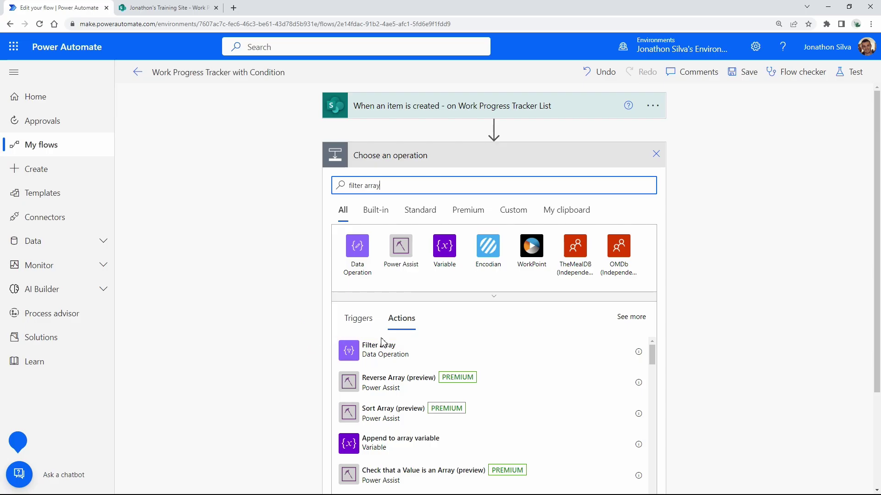
pyautogui.click(388, 351)
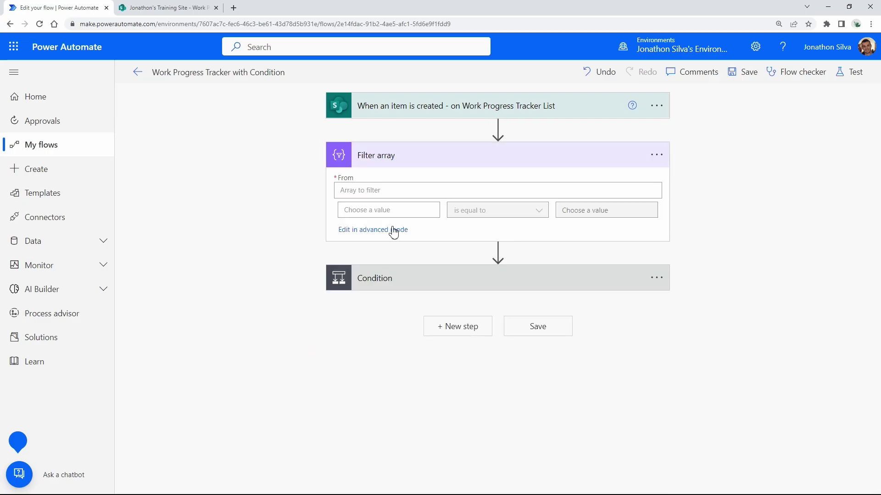
# Step: Annotate the Filter array's unused From field and comparison row, then expand the Condition
pyautogui.hotkey('ctrl', '2')
pyautogui.moveTo(335, 190); pyautogui.dragTo(659, 190)
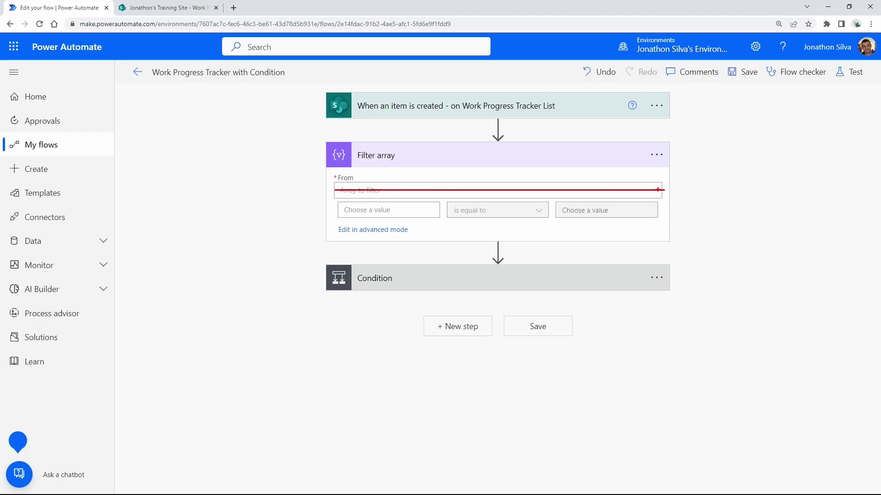
pyautogui.moveTo(337, 198)
pyautogui.mouseDown()
pyautogui.moveTo(432, 217)
pyautogui.moveTo(664, 220)
pyautogui.mouseUp()
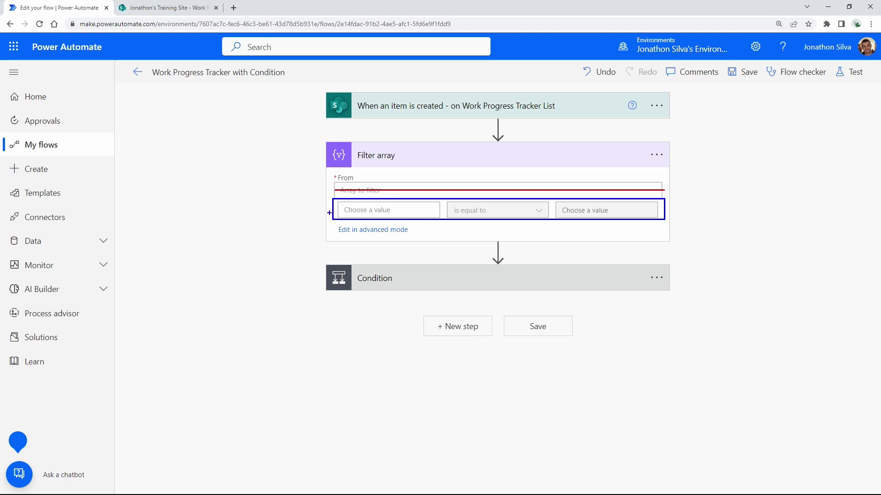
pyautogui.press('Escape')
pyautogui.click(390, 275)
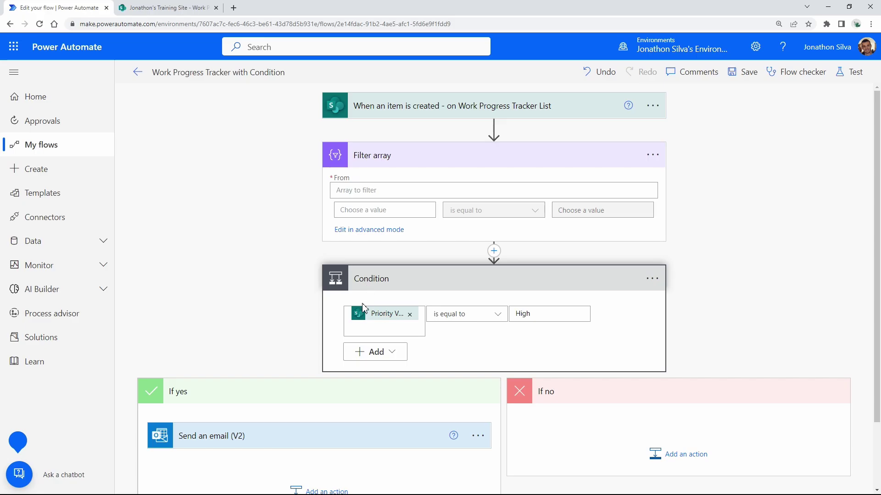
# Step: Set the filter to Priority Value is equal to High
pyautogui.click(383, 210)
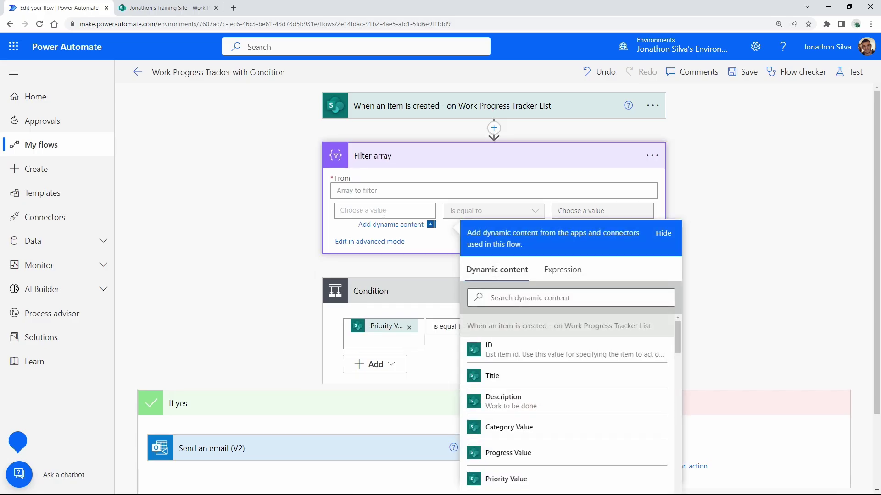
pyautogui.scroll(-2, 543, 404)
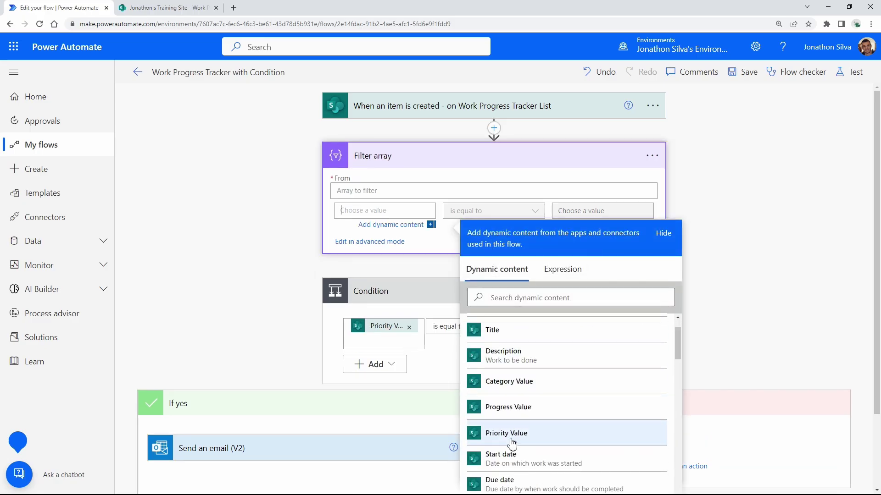
pyautogui.click(510, 438)
pyautogui.click(590, 211)
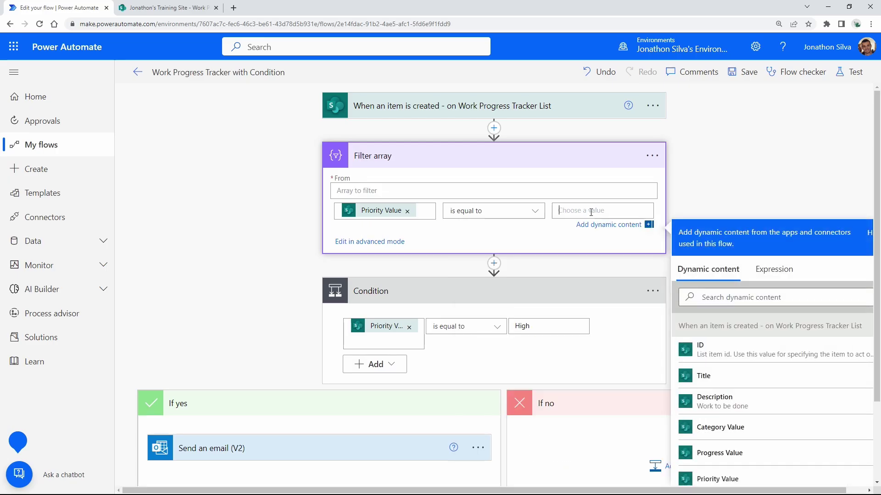
pyautogui.write('Hiog')
pyautogui.click(556, 250)
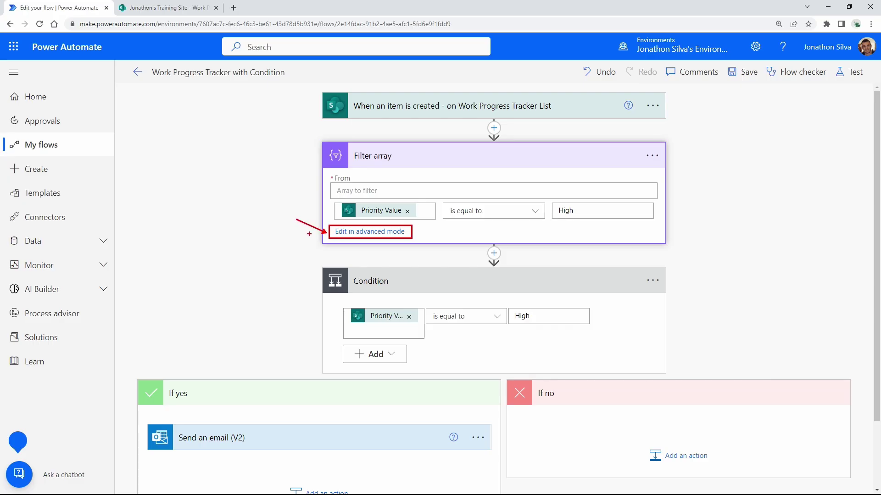
pyautogui.click(367, 233)
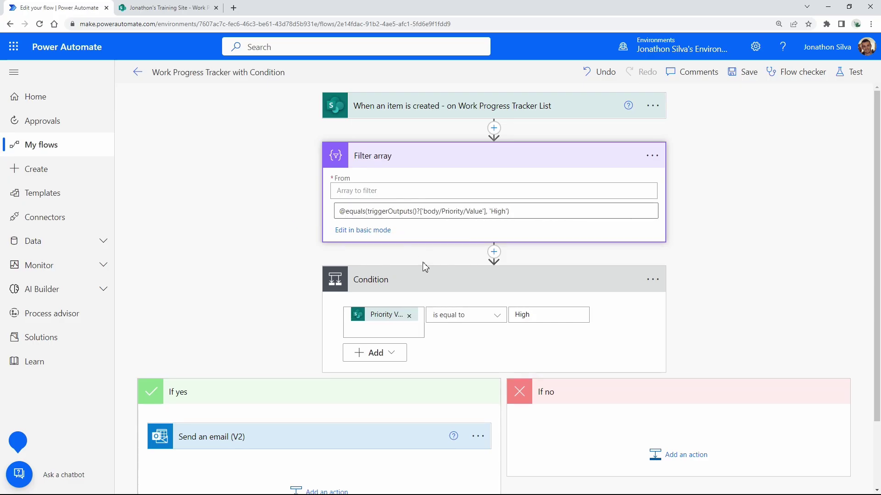
pyautogui.moveTo(518, 214); pyautogui.dragTo(341, 214)
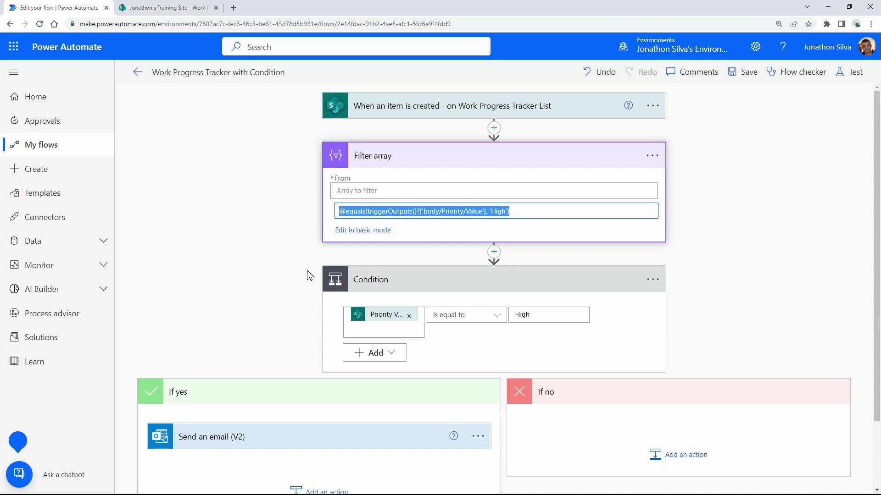
pyautogui.rightClick(399, 213)
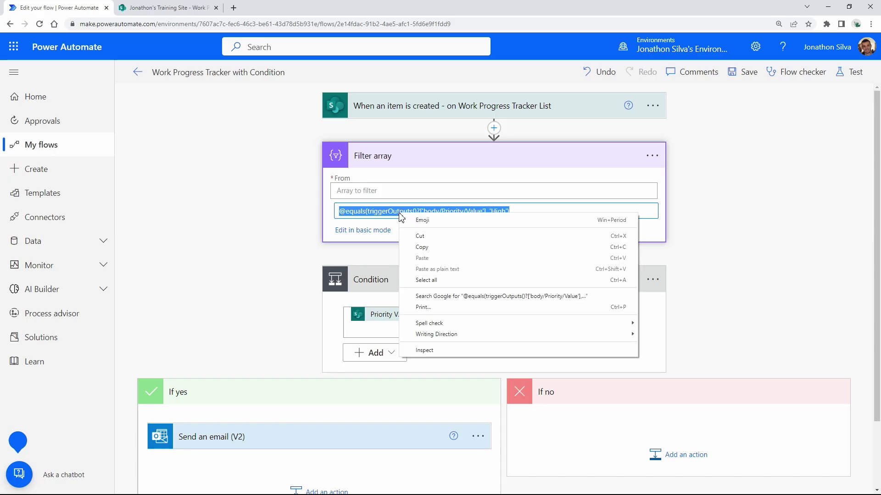
pyautogui.click(436, 248)
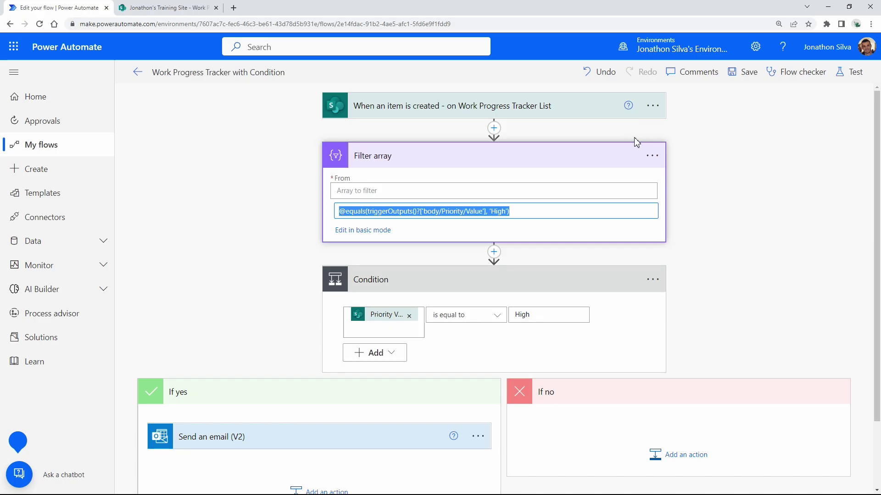
# Step: Open the SharePoint trigger card's options menu
pyautogui.moveTo(637, 94); pyautogui.dragTo(663, 114)
pyautogui.press('Escape')
pyautogui.click(652, 106)
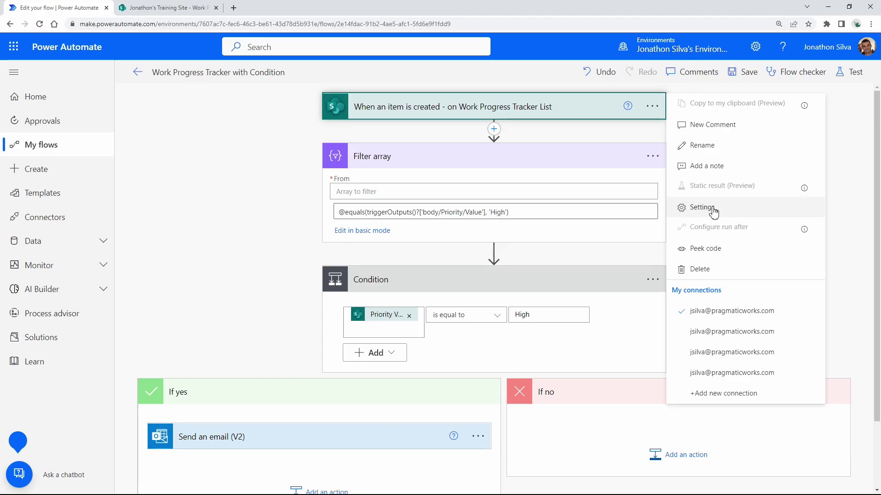
# Step: Open the SharePoint trigger's Settings and locate the Trigger Conditions section
pyautogui.click(731, 209)
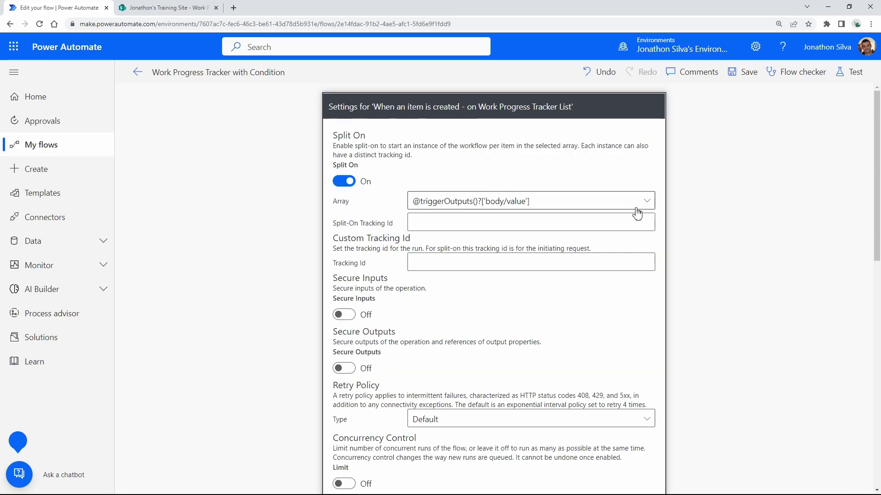
pyautogui.scroll(-1, 582, 212)
pyautogui.scroll(-1, 582, 212)
pyautogui.hotkey('ctrl', '-')
pyautogui.scroll(2, 571, 217)
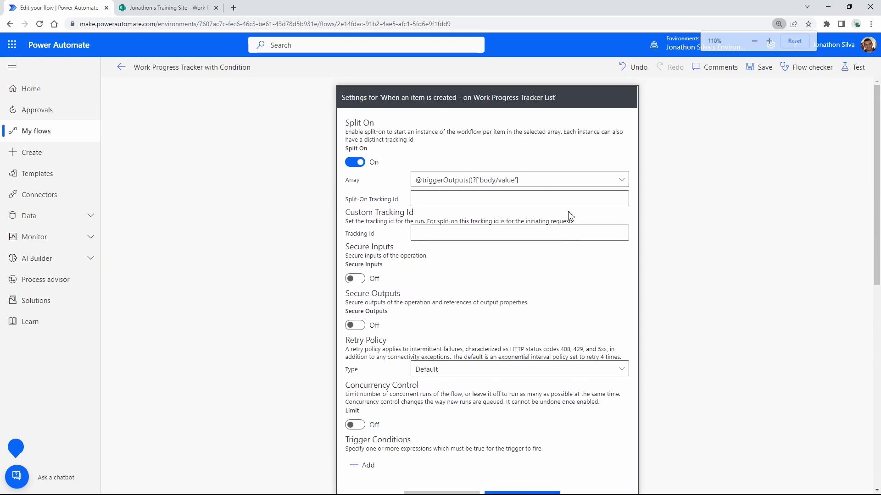
pyautogui.scroll(-2, 434, 241)
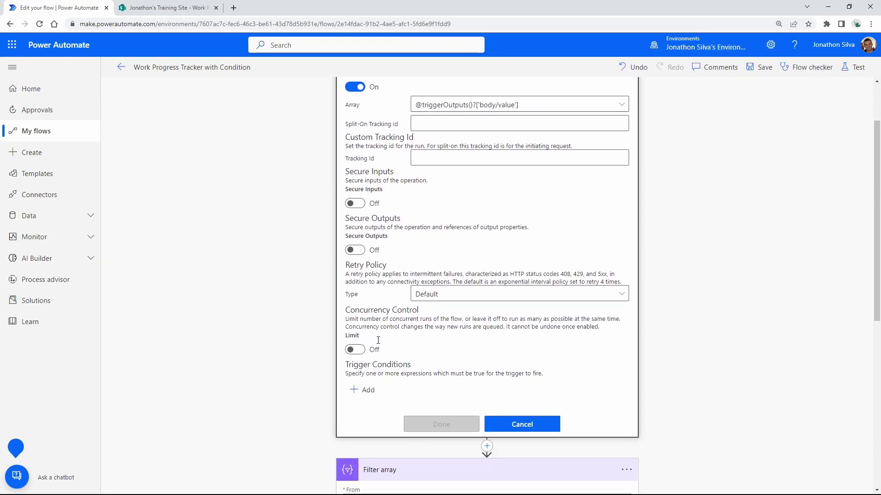
pyautogui.scroll(2, 402, 183)
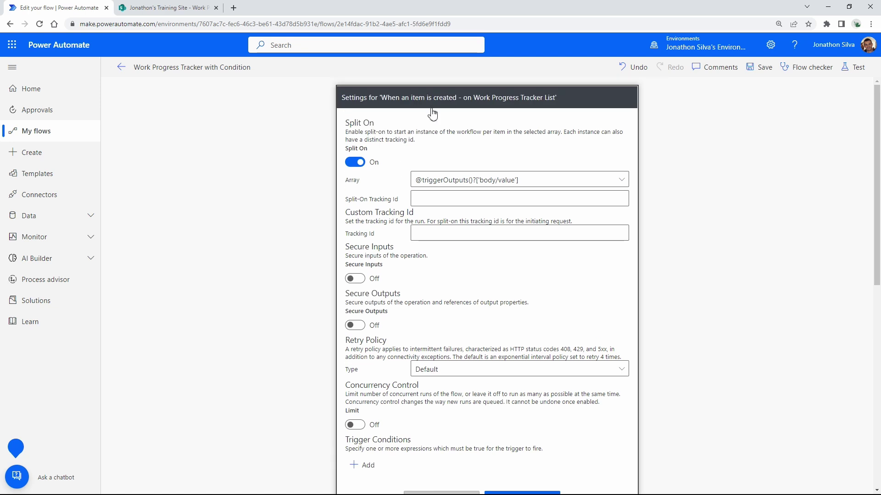
pyautogui.scroll(-5, 402, 209)
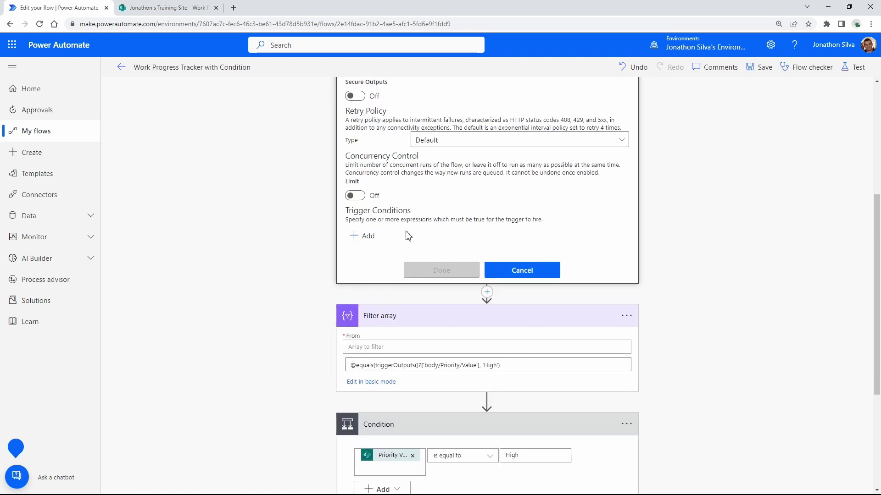
pyautogui.hotkey('ctrl', '+')
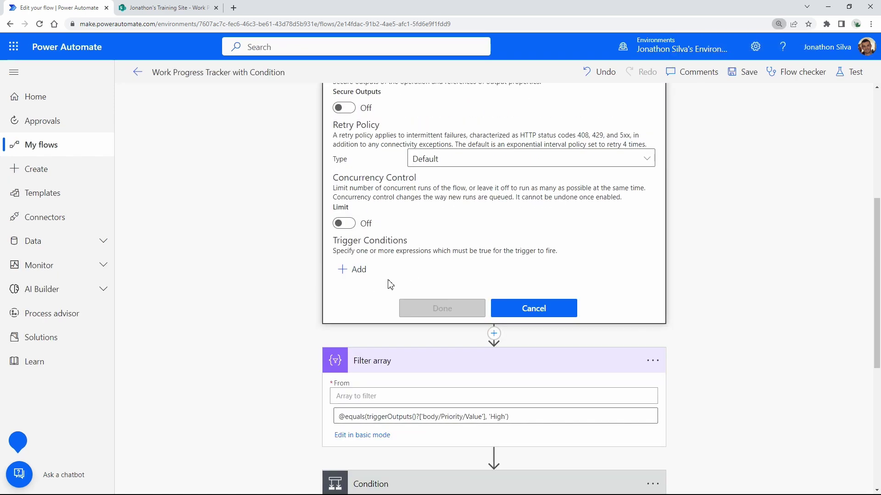
pyautogui.click(349, 270)
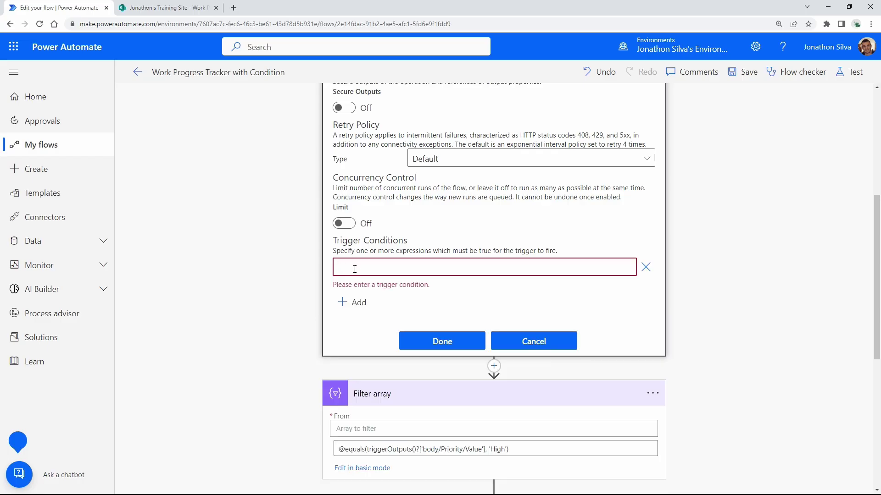
pyautogui.rightClick(362, 264)
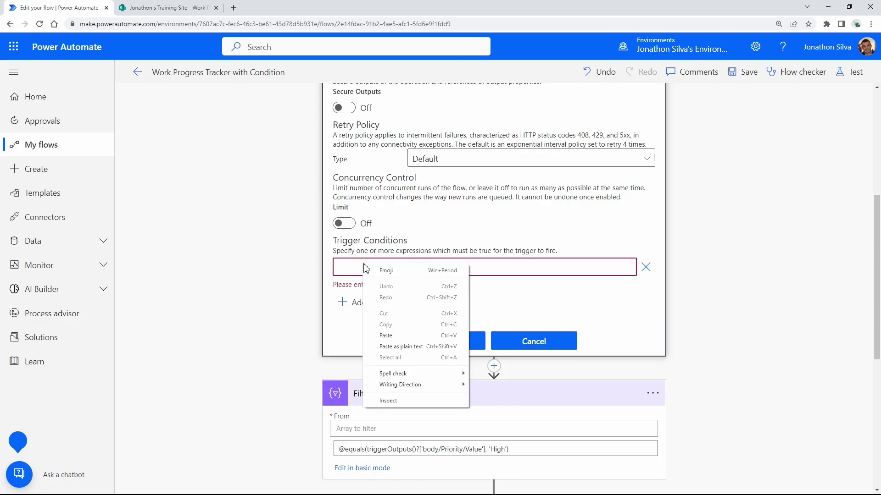
pyautogui.click(394, 337)
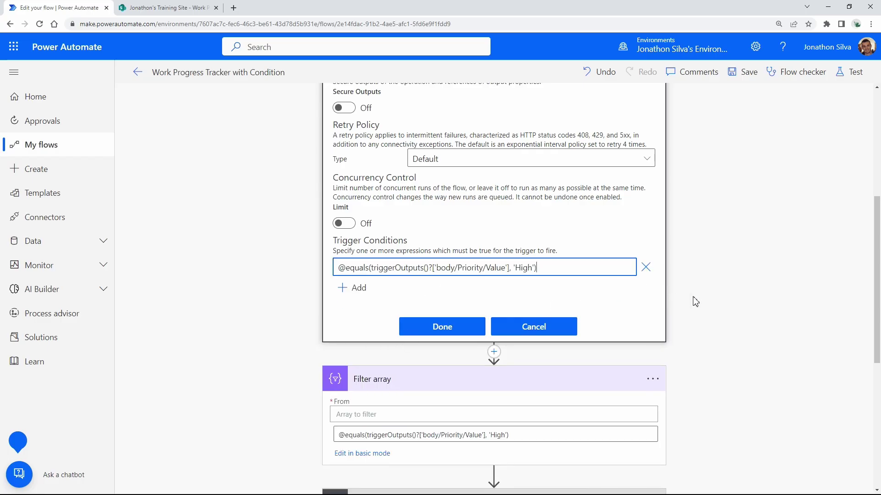
pyautogui.scroll(-2, 540, 277)
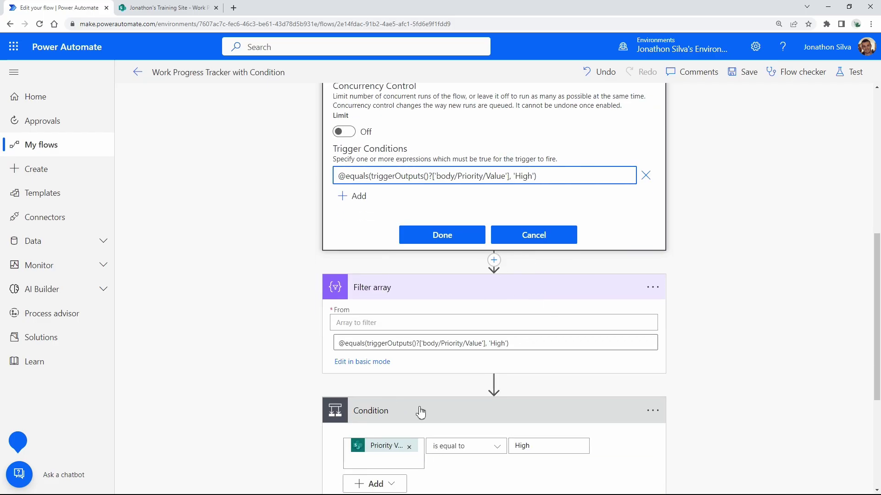
pyautogui.scroll(-1, 386, 408)
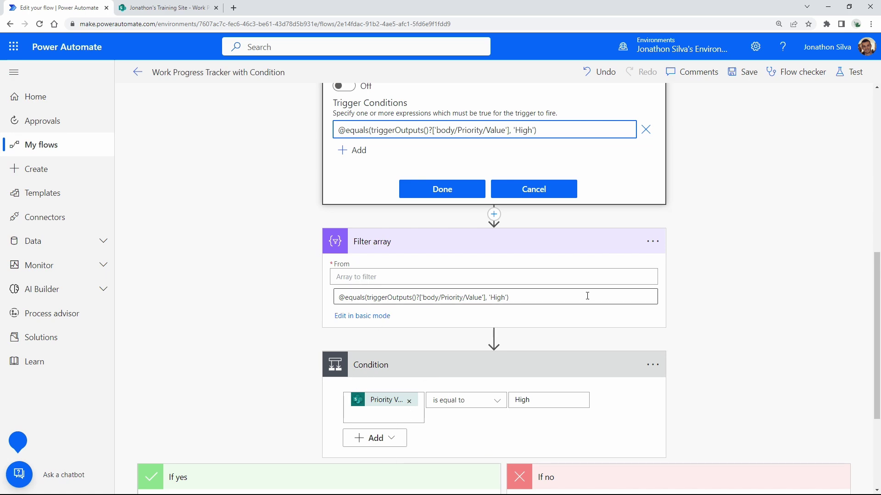
pyautogui.scroll(-1, 530, 216)
pyautogui.moveTo(517, 251); pyautogui.dragTo(330, 362)
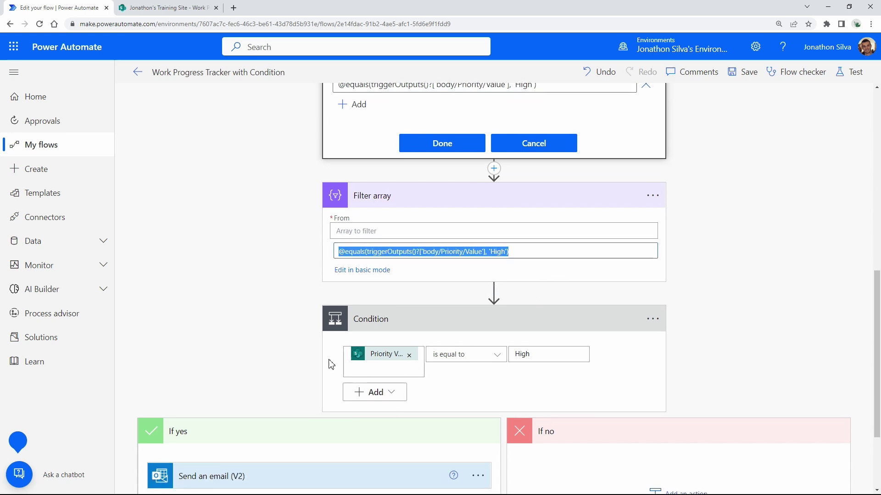
pyautogui.scroll(1, 431, 230)
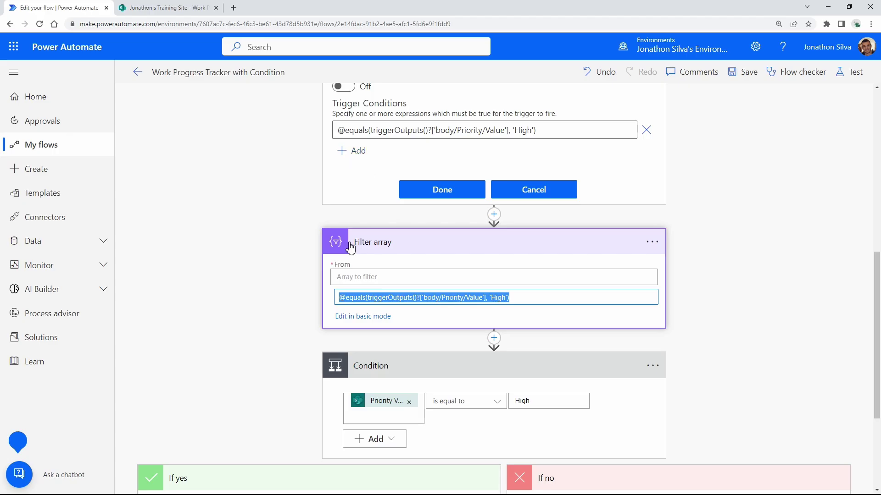
pyautogui.scroll(1, 351, 248)
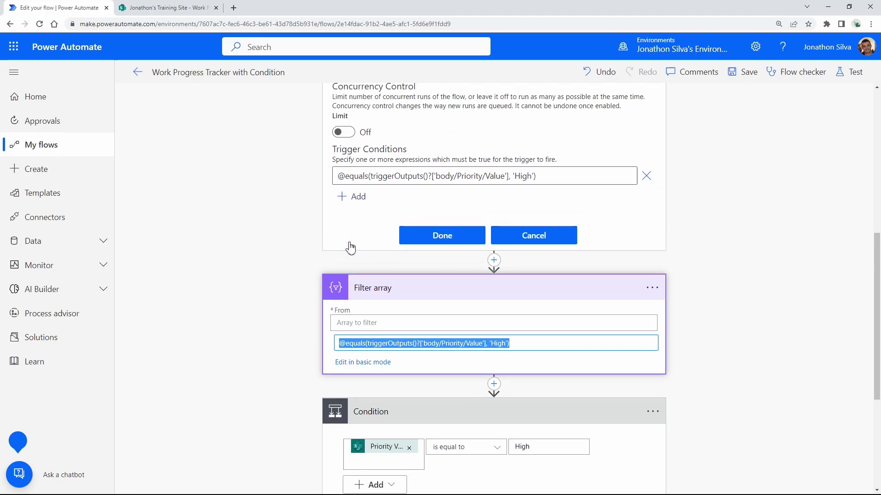
# Step: Confirm the trigger settings and delete the Filter array step
pyautogui.click(460, 242)
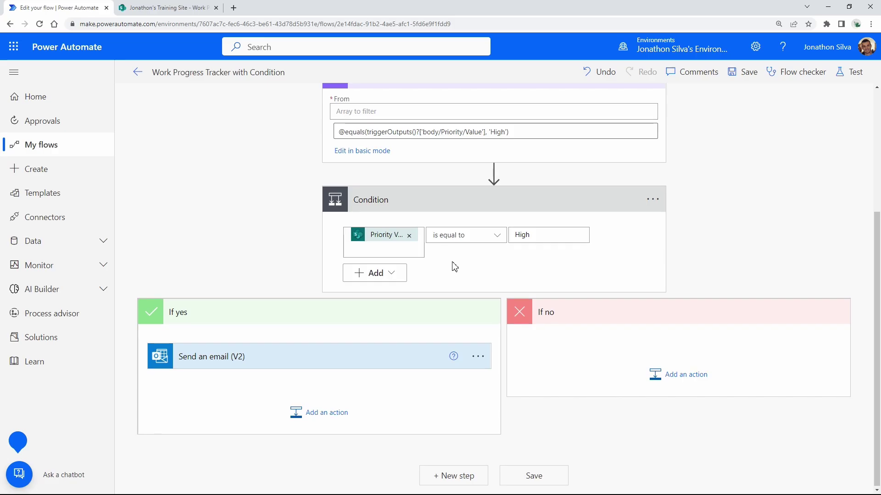
pyautogui.scroll(4, 455, 263)
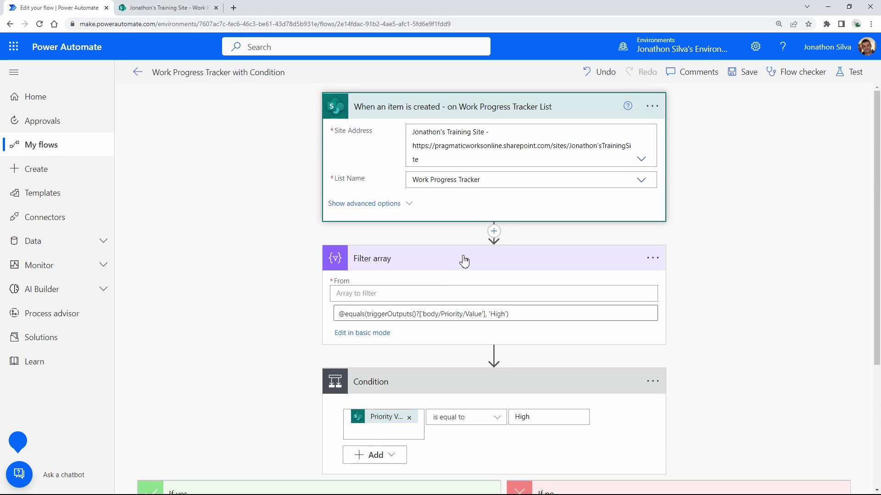
pyautogui.scroll(-1, 660, 243)
pyautogui.click(654, 217)
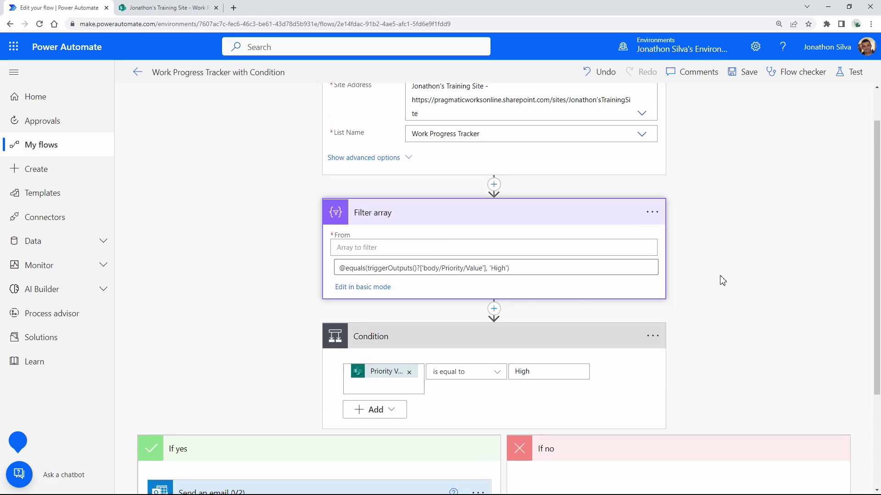
pyautogui.click(657, 217)
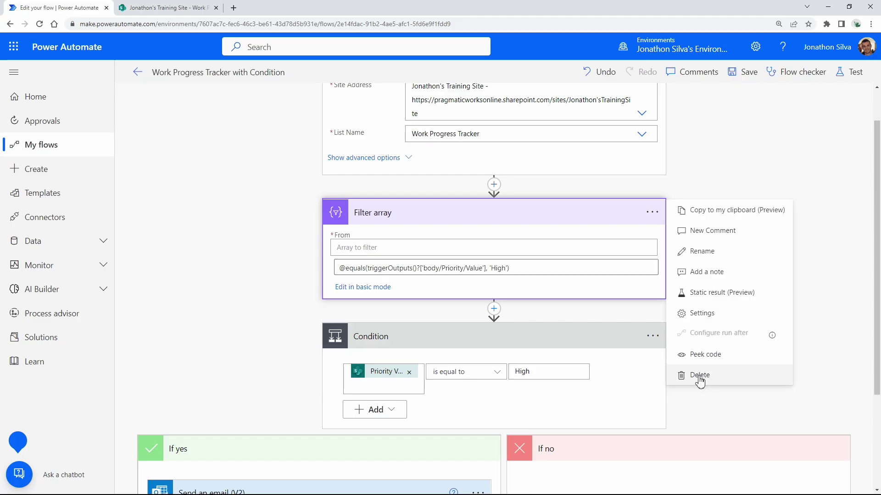
pyautogui.click(697, 376)
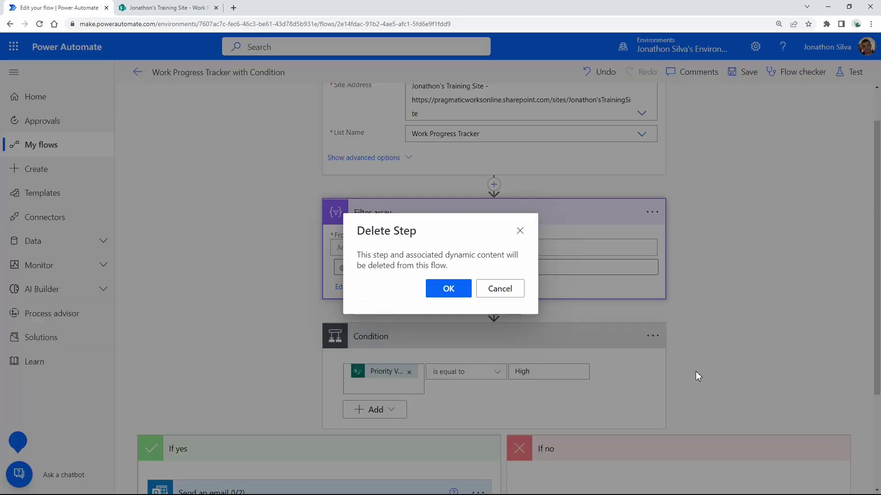
pyautogui.click(449, 289)
# Step: Move Send an email (V2) above the Condition, then delete the Condition step
pyautogui.moveTo(288, 364); pyautogui.dragTo(506, 179)
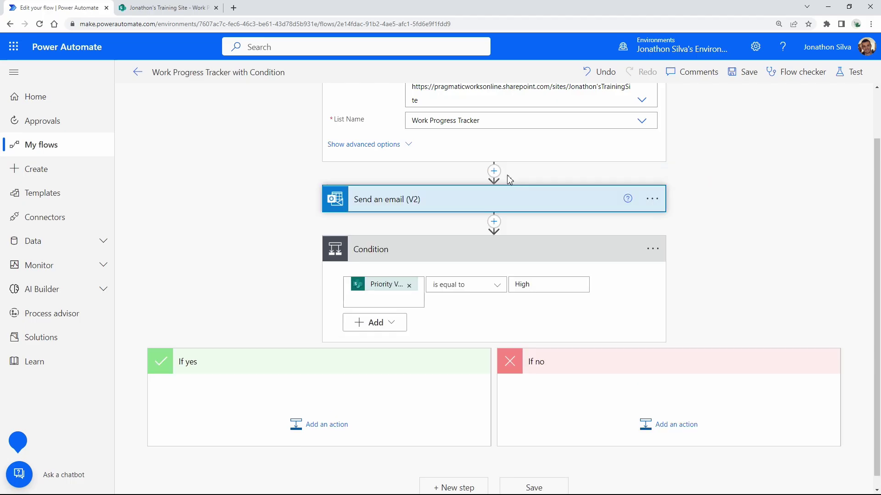
pyautogui.click(459, 201)
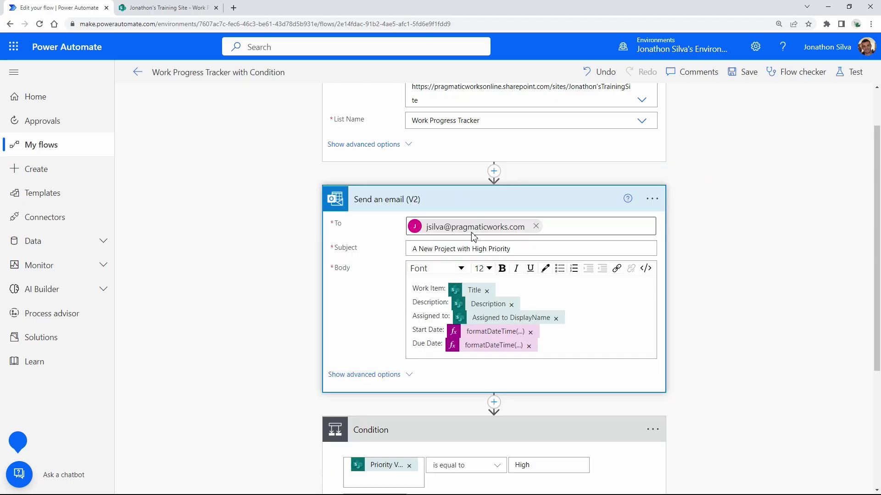
pyautogui.click(497, 205)
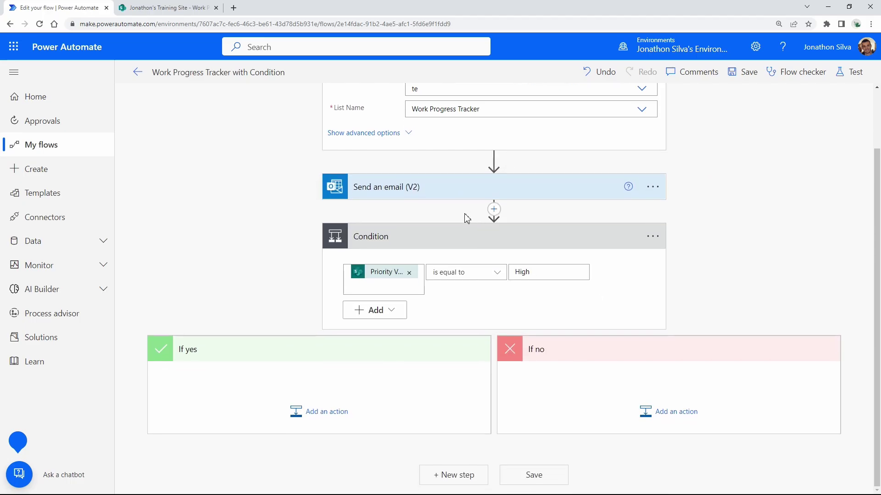
pyautogui.click(652, 238)
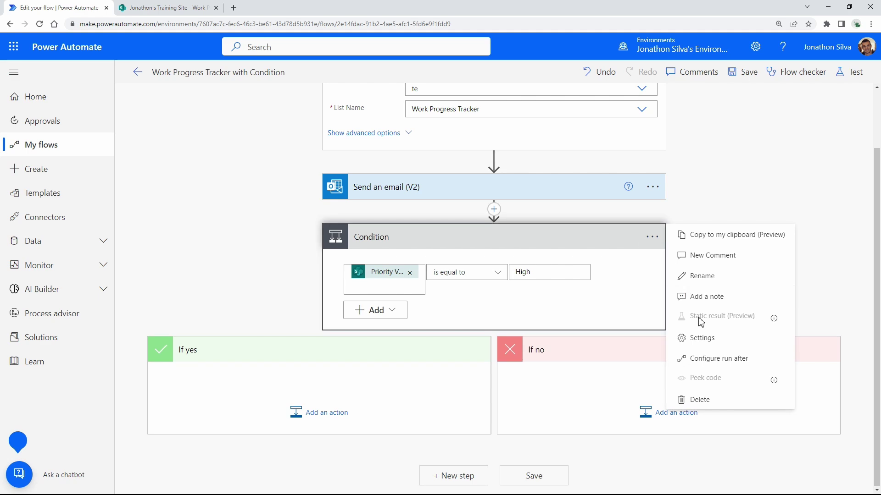
pyautogui.click(699, 400)
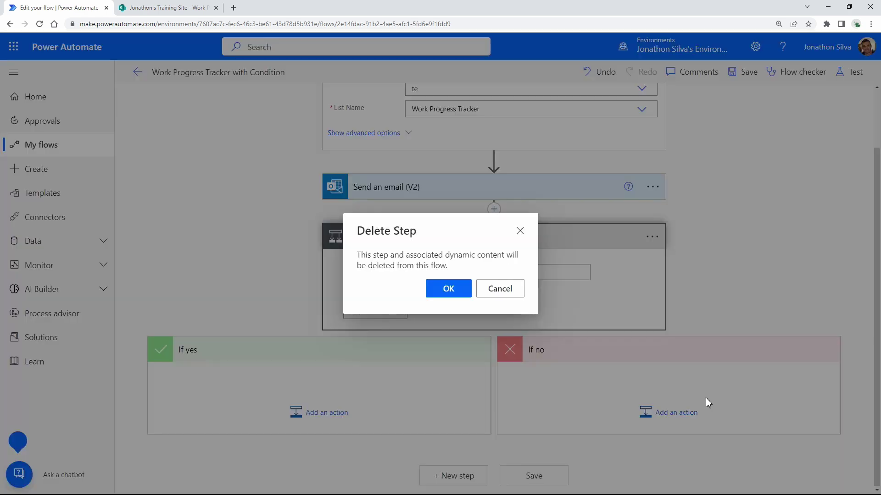
pyautogui.click(448, 287)
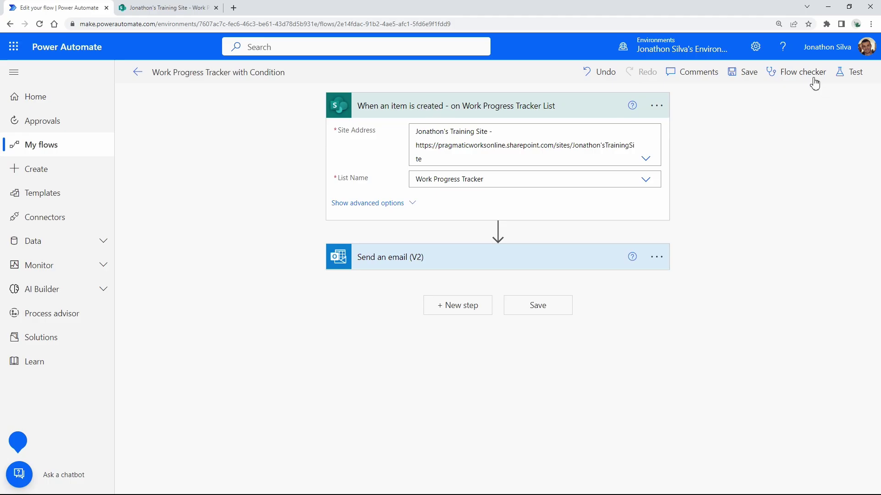
# Step: Save the flow and set up a test reusing the trigger from 5 minutes ago
pyautogui.click(751, 75)
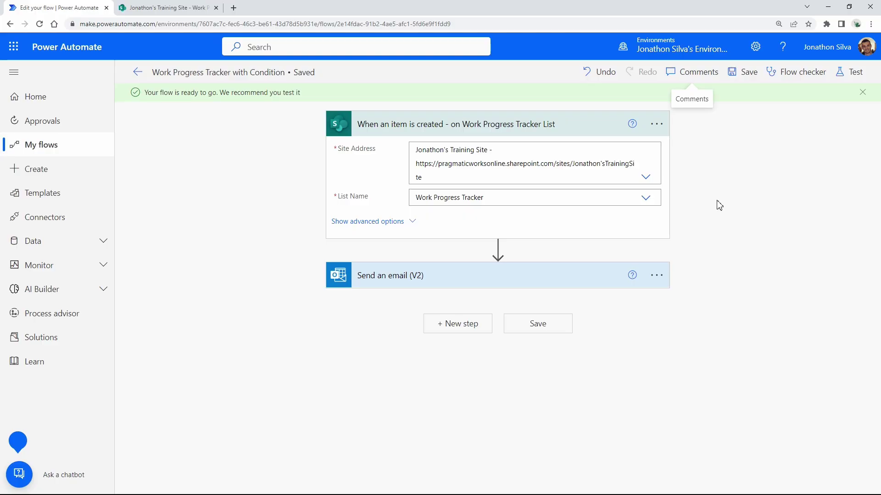
pyautogui.click(853, 73)
pyautogui.click(712, 144)
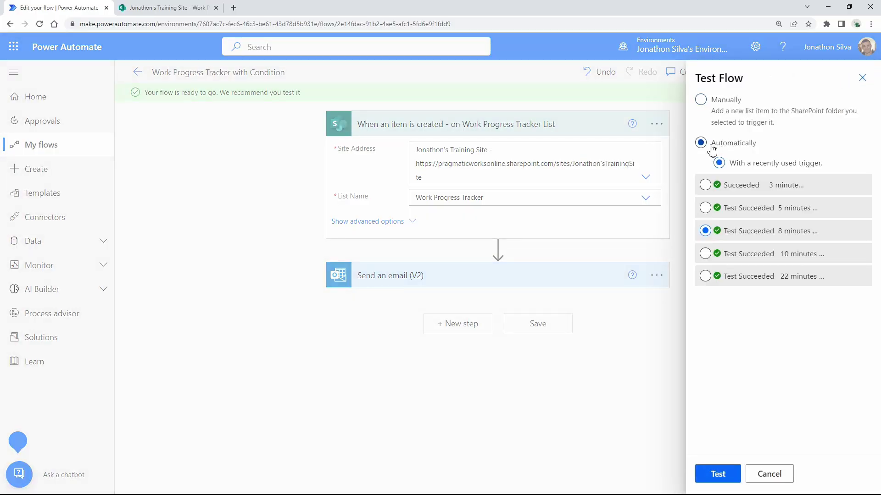
pyautogui.click(706, 208)
# Step: Run the test, check Send an email (V2) run details, and view the High Priority email
pyautogui.click(721, 475)
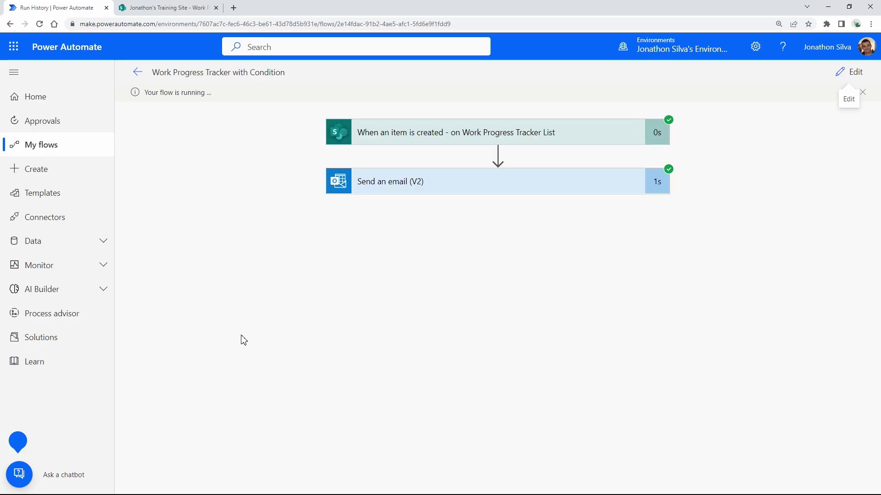
pyautogui.click(165, 8)
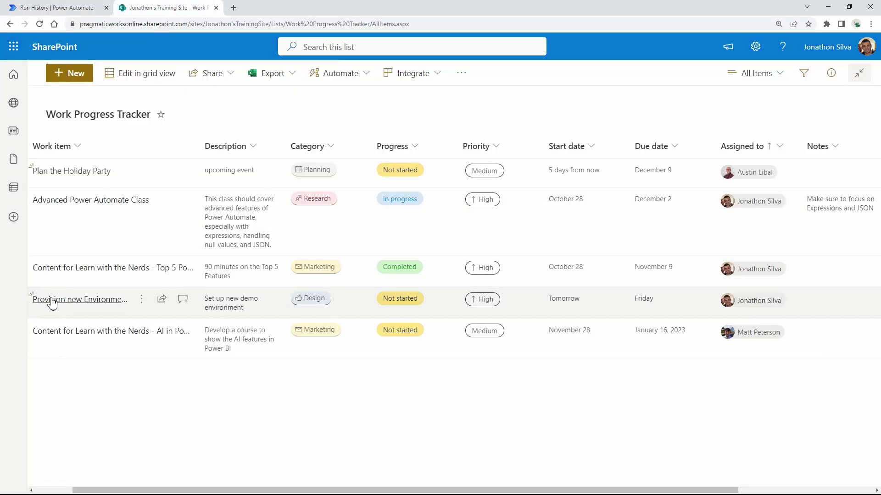
pyautogui.click(79, 9)
pyautogui.click(444, 189)
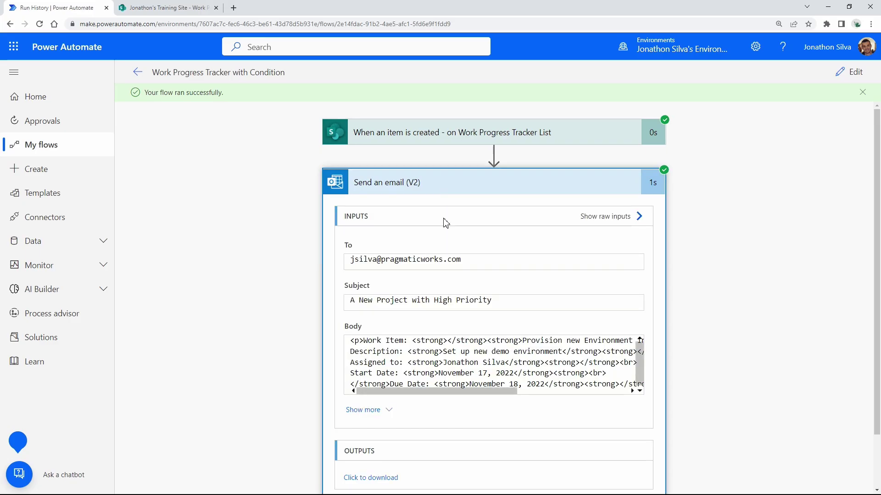
pyautogui.scroll(-2, 455, 204)
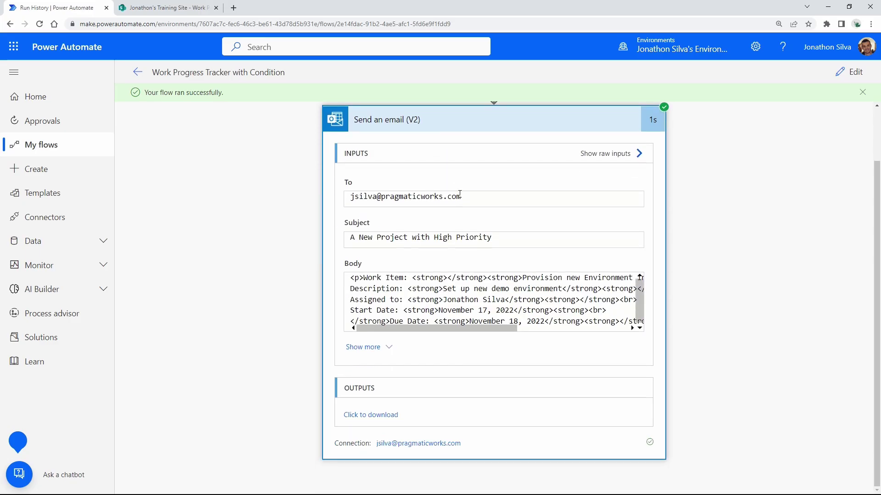
pyautogui.scroll(2, 461, 195)
pyautogui.click(421, 182)
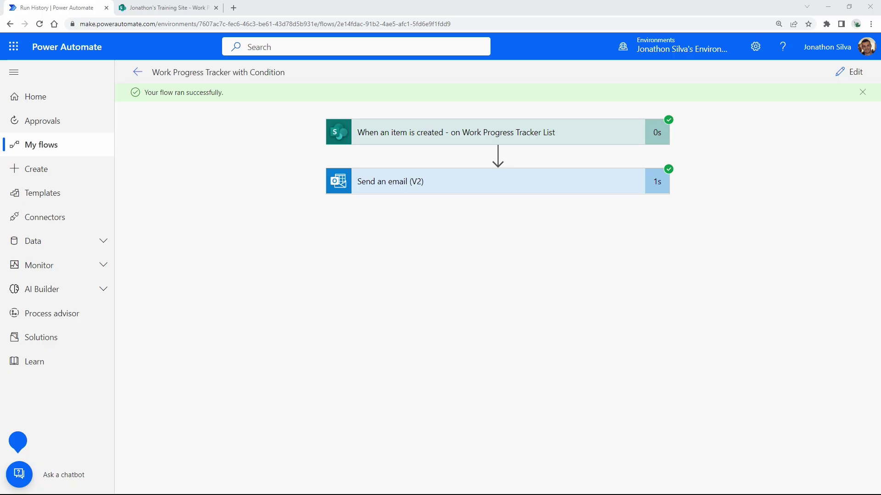
pyautogui.moveTo(0, 124); pyautogui.dragTo(465, 86)
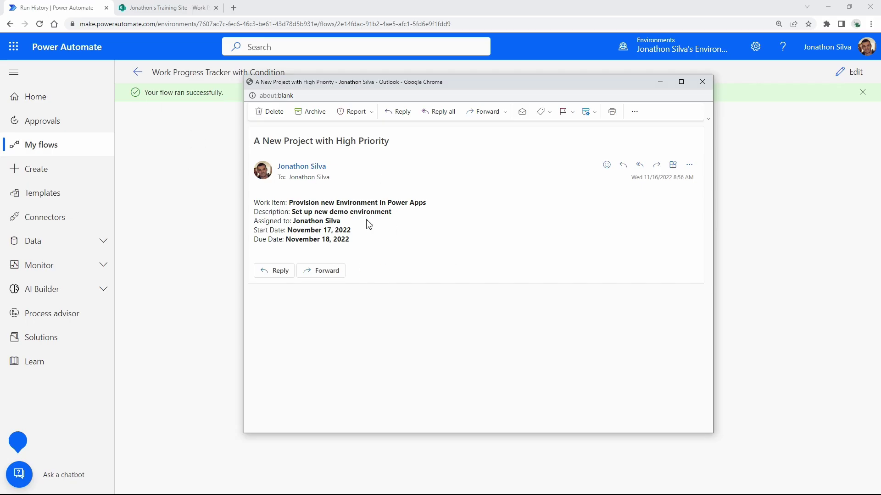
# Step: Retry the flow test using the most recent successful run's trigger, then dismiss the resulting error
pyautogui.click(706, 85)
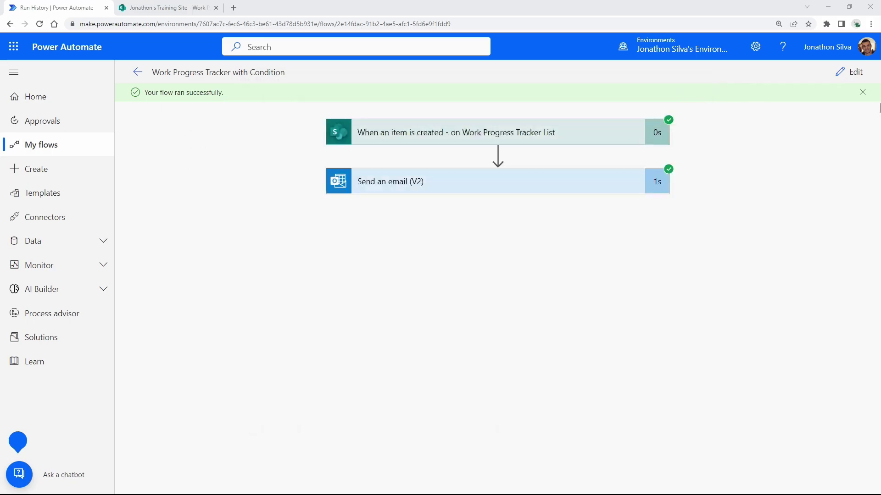
pyautogui.click(842, 75)
pyautogui.click(849, 83)
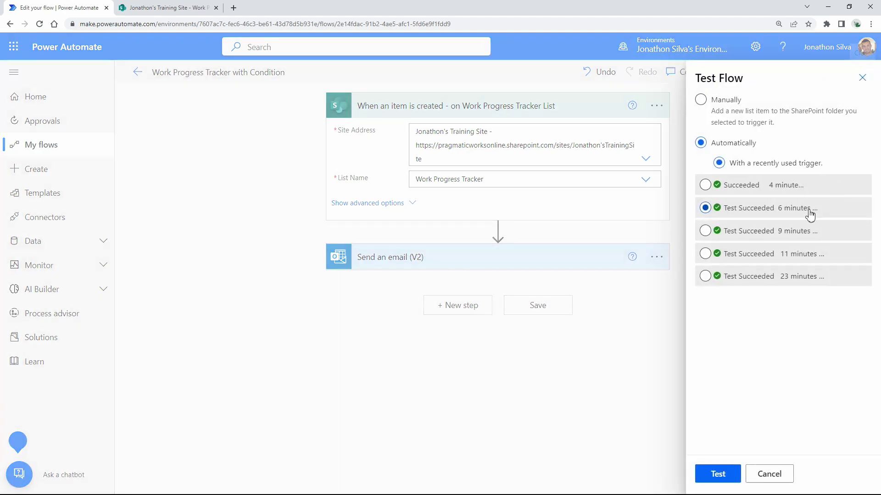
pyautogui.click(704, 210)
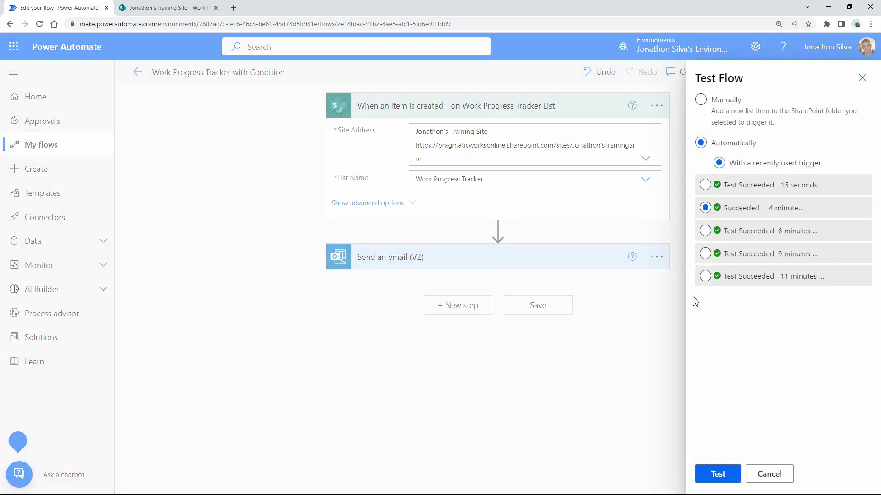
pyautogui.click(718, 475)
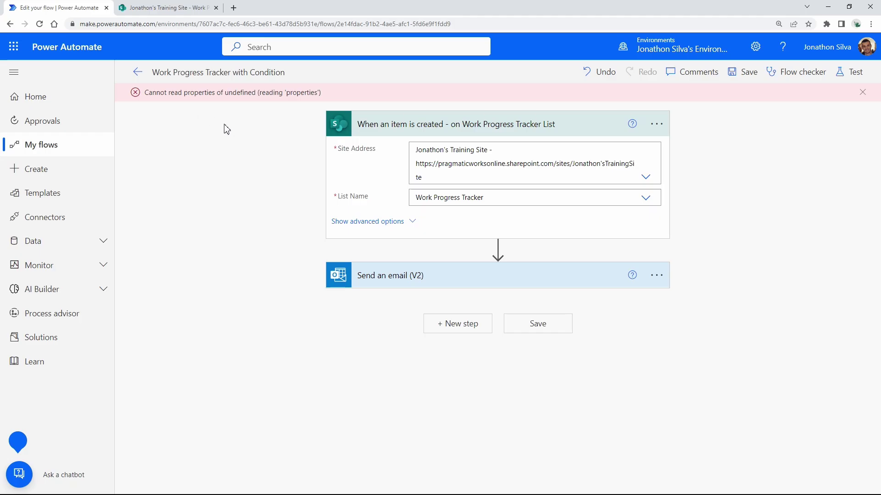
pyautogui.click(862, 92)
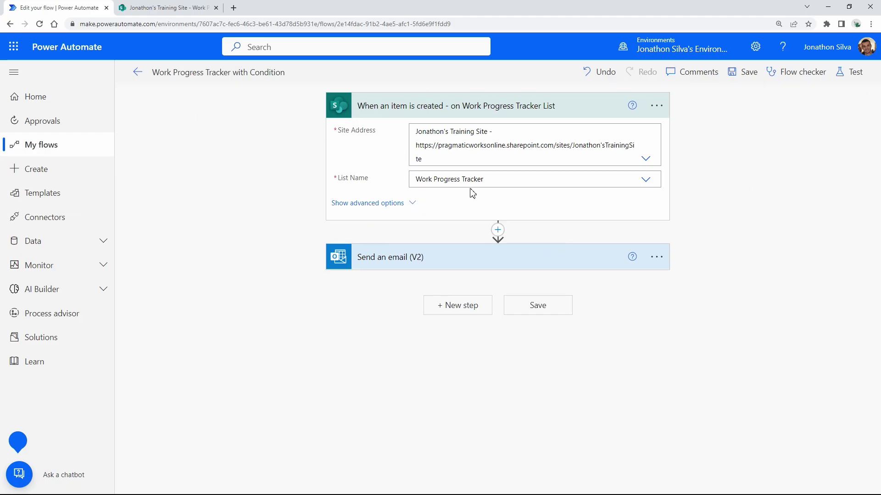
# Step: Check the Work Progress Tracker list, then run the flow test with the Manually option
pyautogui.click(167, 8)
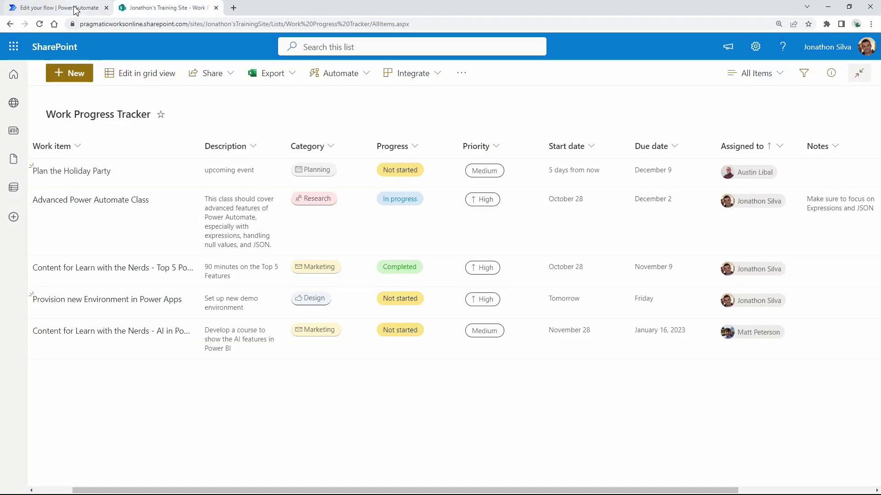
pyautogui.click(68, 8)
pyautogui.click(851, 71)
pyautogui.click(721, 117)
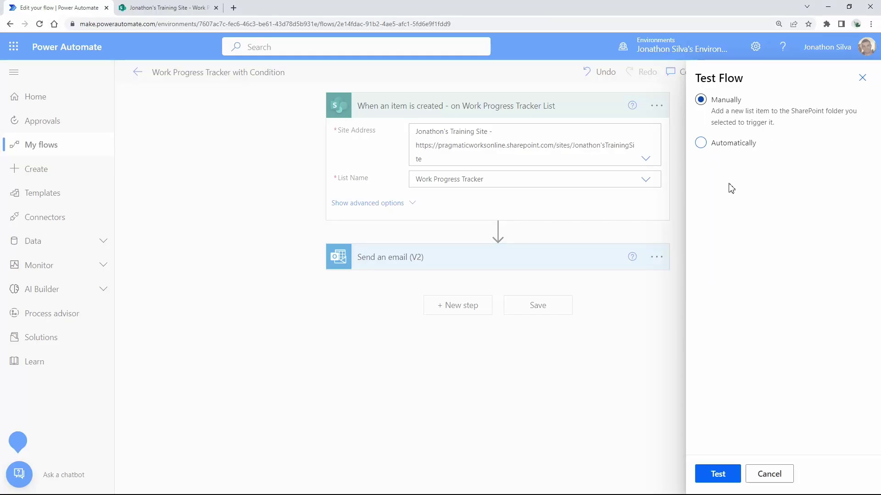
pyautogui.click(725, 476)
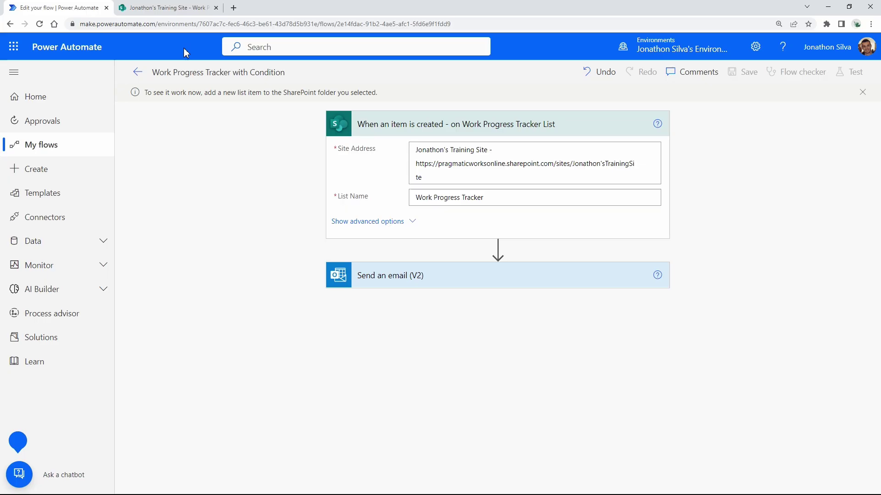
# Step: Start a new list item 'Very low priority item' with category Design, progress In progress, priority Low
pyautogui.click(169, 8)
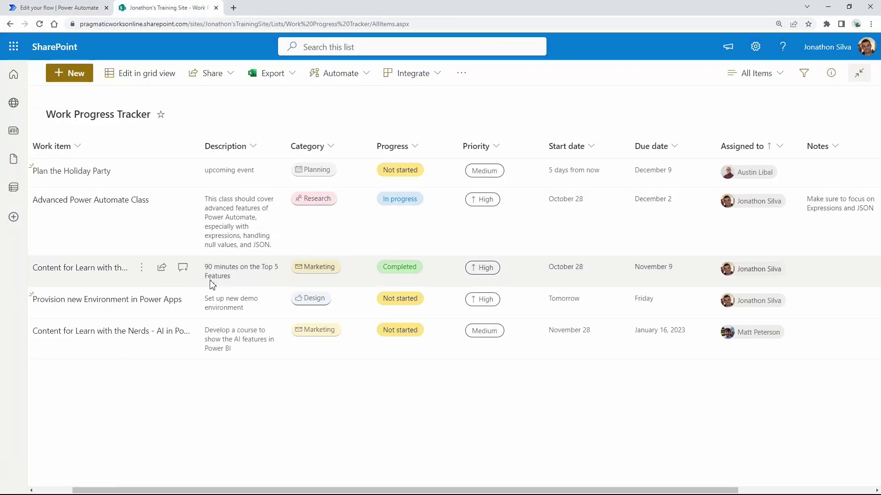
pyautogui.click(73, 77)
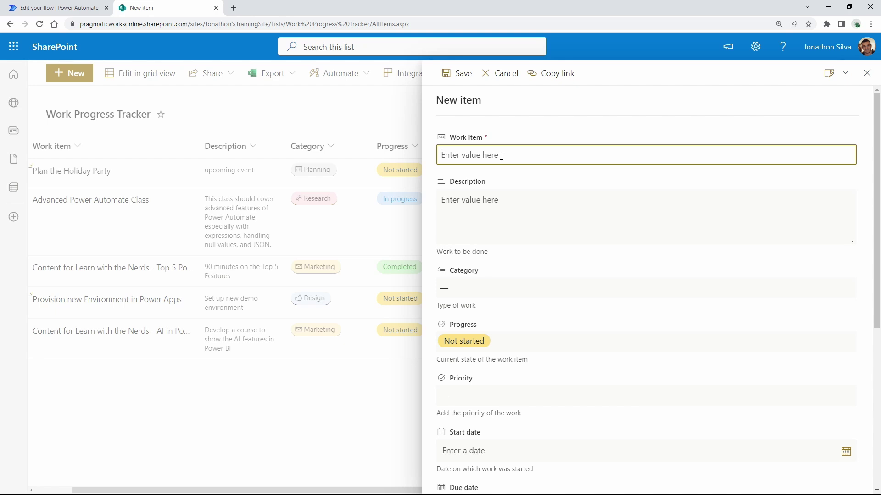
pyautogui.write('Very low priority item')
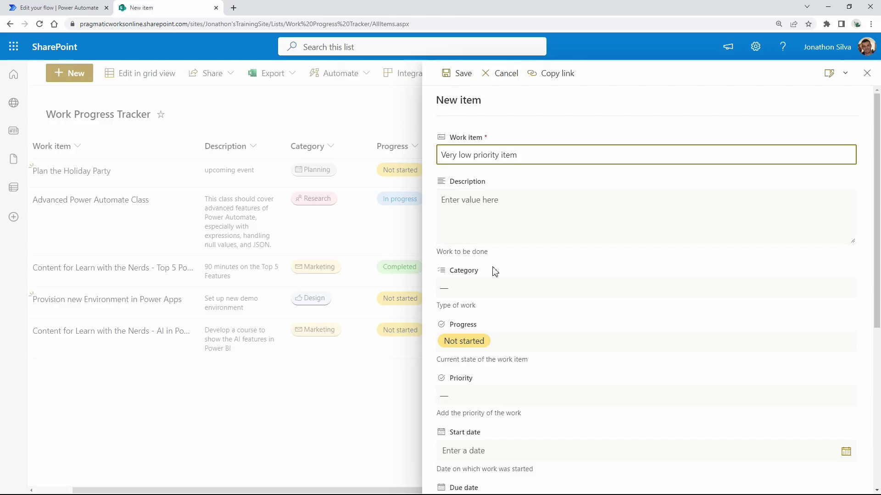
pyautogui.click(490, 288)
pyautogui.click(463, 339)
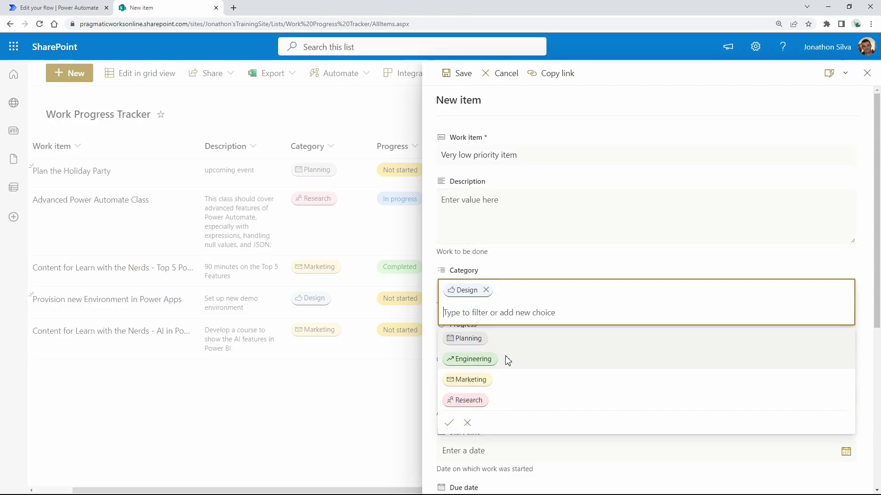
pyautogui.click(639, 251)
pyautogui.scroll(-2, 491, 251)
pyautogui.click(500, 253)
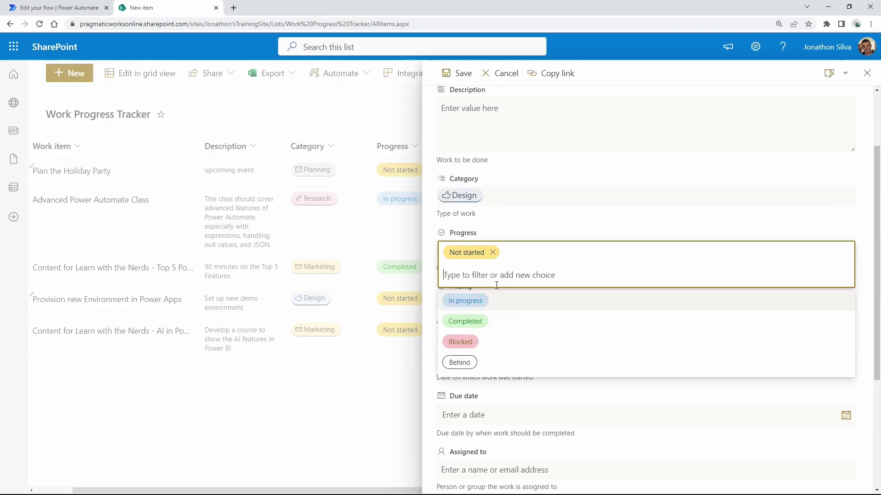
pyautogui.click(484, 302)
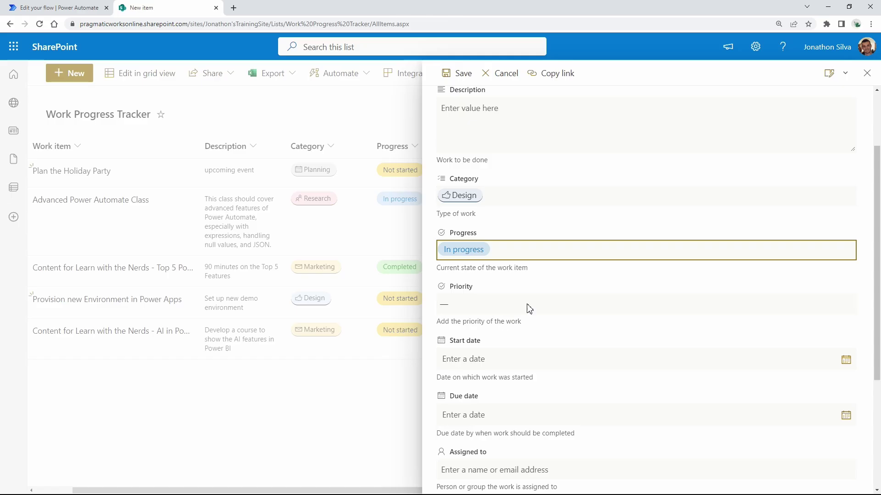
pyautogui.click(499, 310)
pyautogui.click(474, 403)
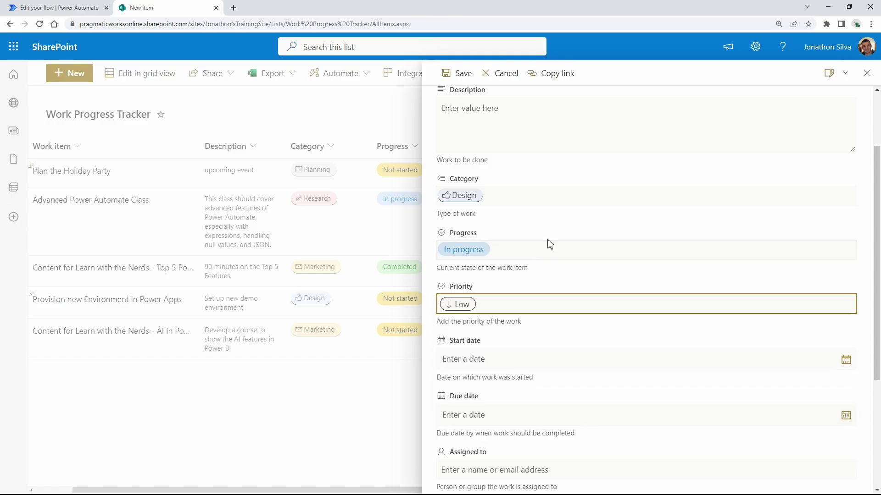
pyautogui.scroll(-3, 533, 252)
# Step: Set start 11/16/2022 and due 11/17/2022, assign a person, save the item, and check the flow test
pyautogui.click(514, 222)
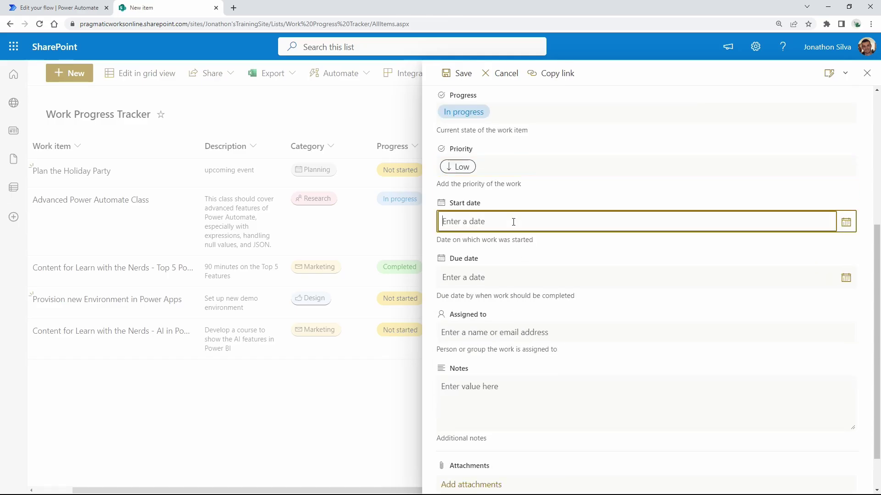
pyautogui.click(847, 222)
pyautogui.click(494, 294)
pyautogui.click(846, 276)
pyautogui.click(513, 351)
pyautogui.click(489, 334)
pyautogui.write('all')
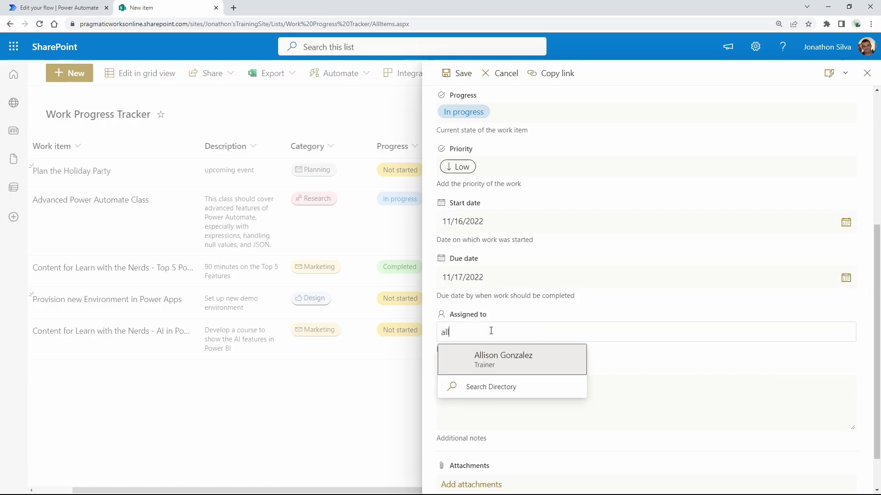
pyautogui.click(477, 358)
pyautogui.scroll(-1, 485, 363)
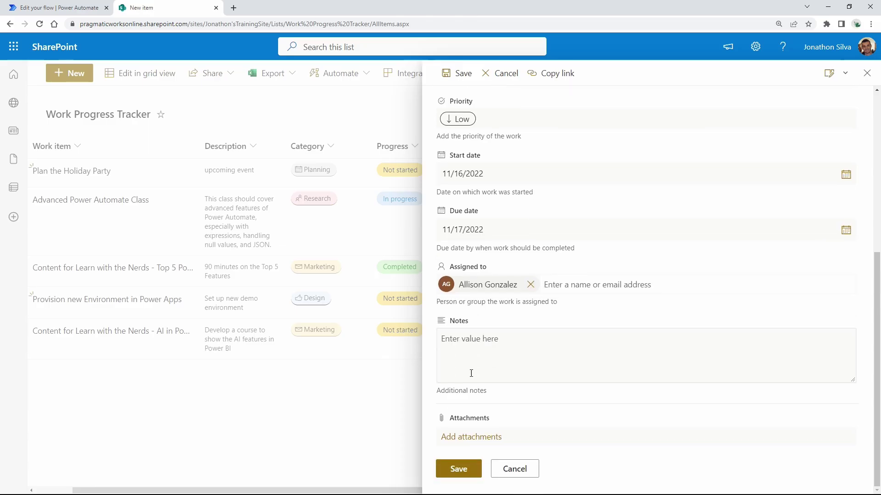
pyautogui.click(56, 5)
pyautogui.click(161, 6)
pyautogui.click(459, 469)
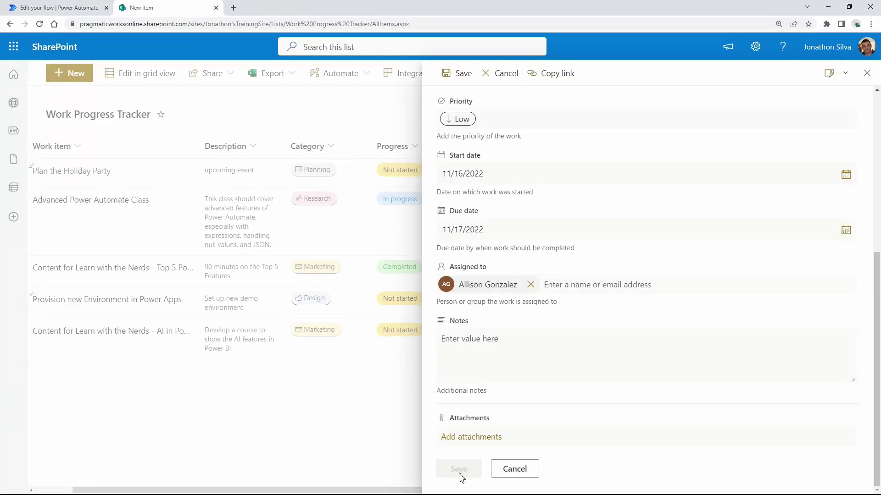
pyautogui.click(55, 7)
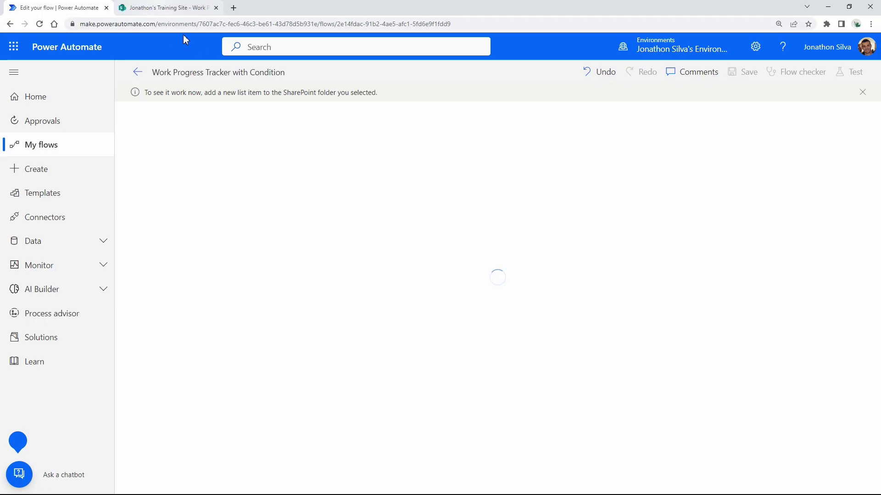
# Step: Start a new list item named 'test for high' with priority set to High
pyautogui.click(169, 9)
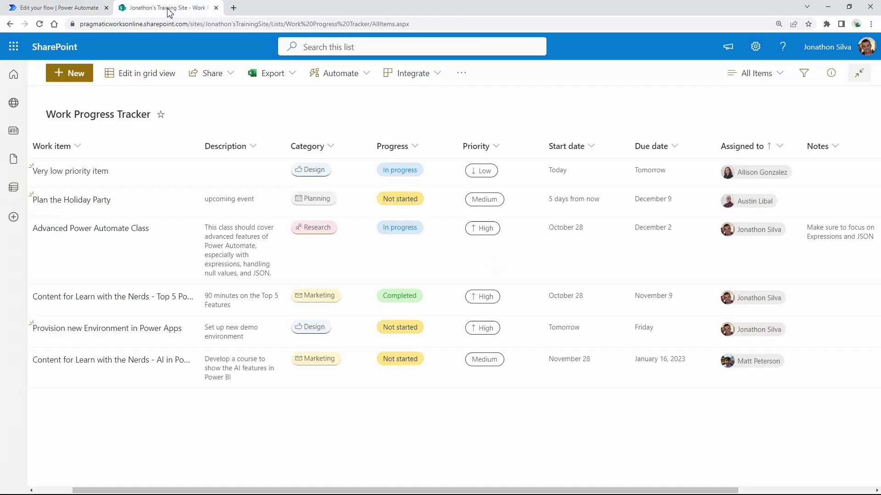
pyautogui.click(73, 73)
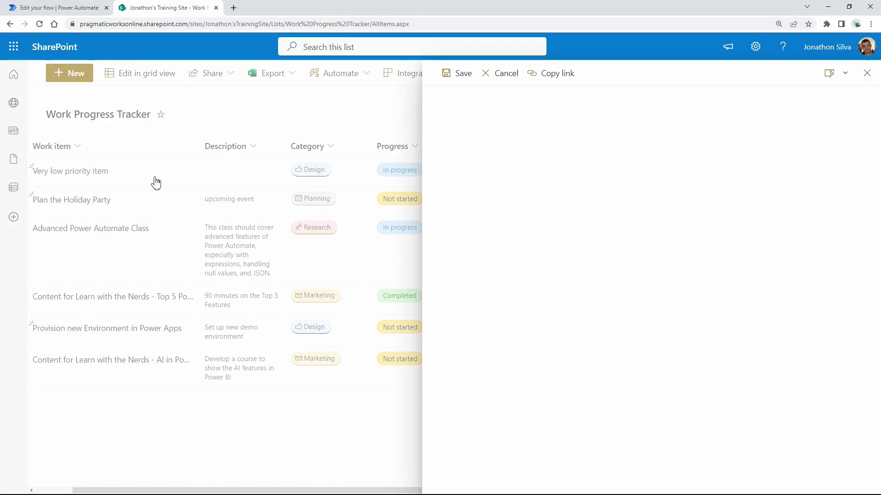
pyautogui.write('test')
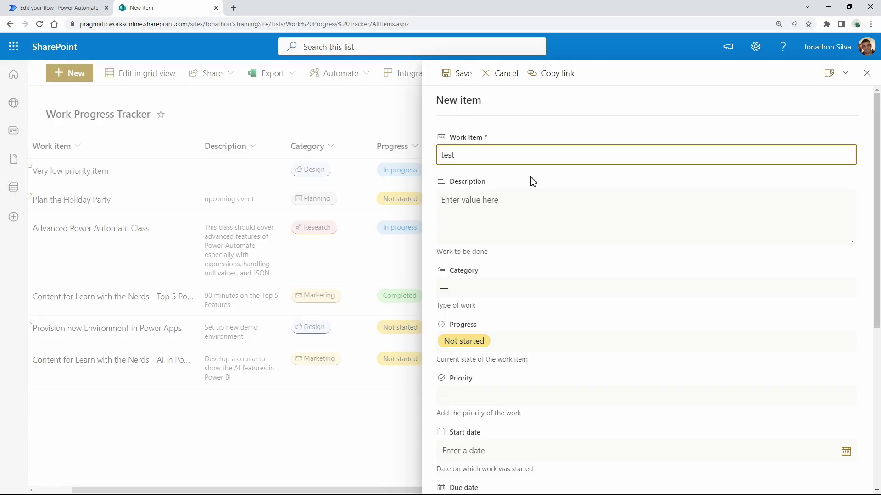
pyautogui.write(' for high')
pyautogui.scroll(-2, 503, 279)
pyautogui.click(489, 306)
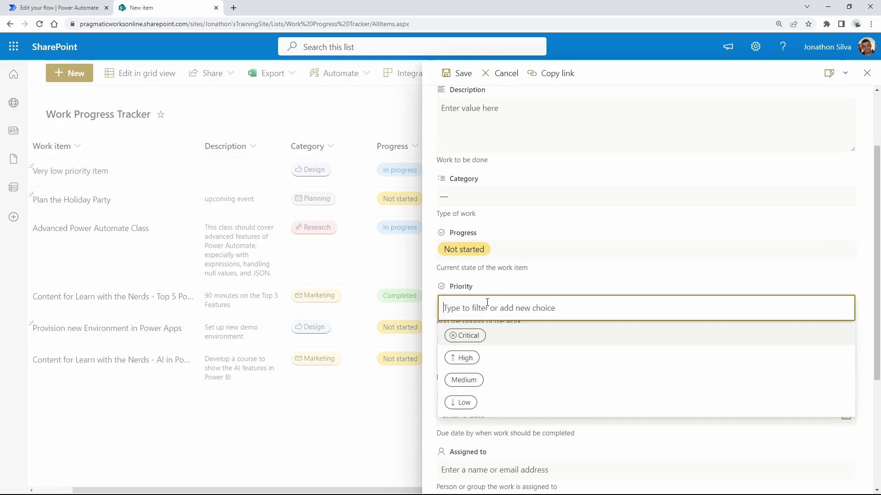
pyautogui.click(467, 358)
pyautogui.scroll(-2, 538, 260)
pyautogui.scroll(-2, 538, 260)
# Step: Set start 11/18/2022 and due 11/19/2022, assign a person, save, and view the flow run result
pyautogui.click(506, 224)
pyautogui.click(846, 220)
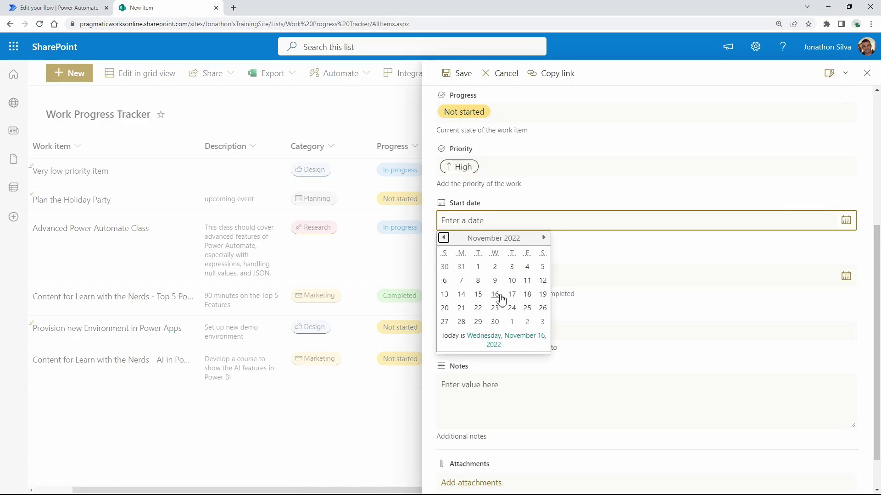
pyautogui.click(530, 300)
pyautogui.click(846, 278)
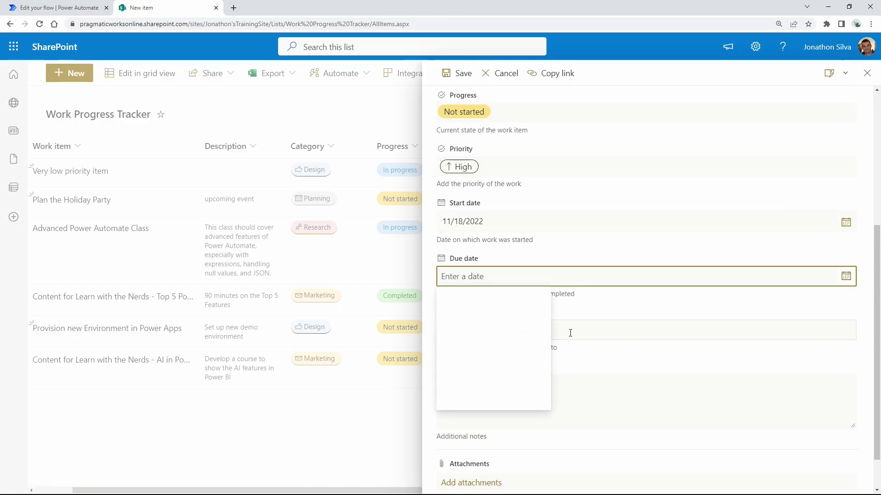
pyautogui.click(545, 352)
pyautogui.scroll(-1, 513, 333)
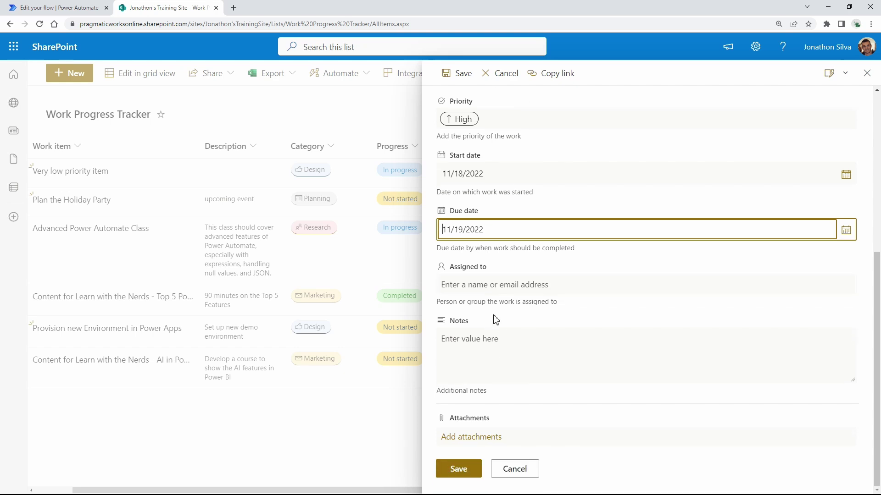
pyautogui.click(485, 285)
pyautogui.write('matt')
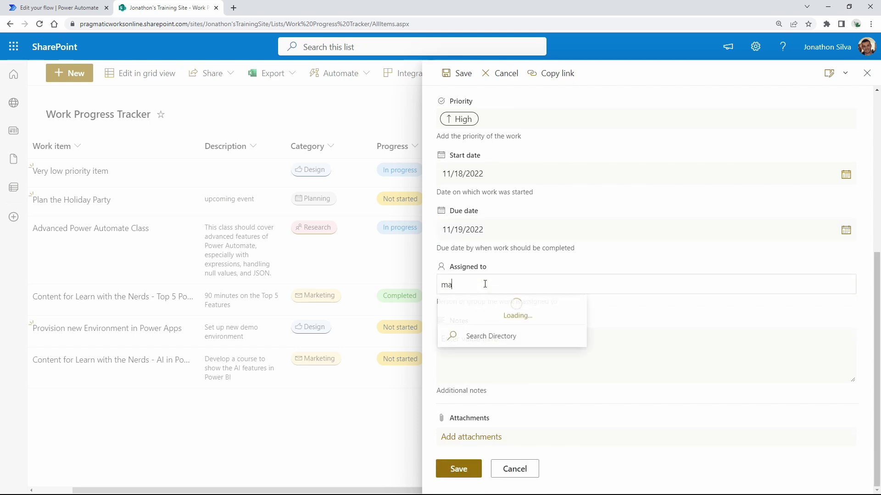
pyautogui.click(458, 317)
pyautogui.click(458, 468)
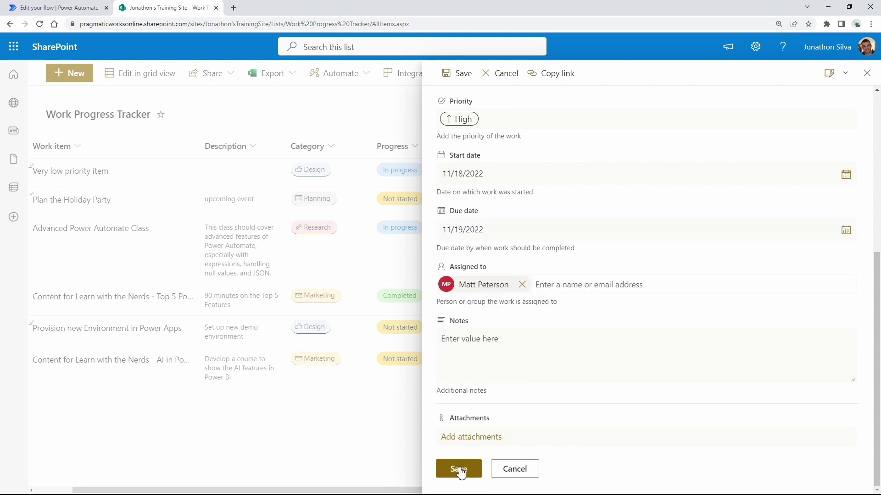
pyautogui.click(79, 8)
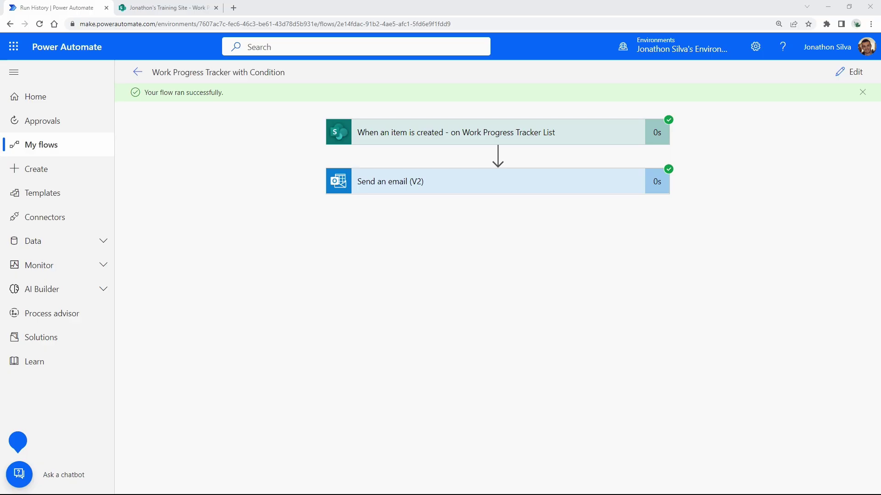
pyautogui.moveTo(486, 78); pyautogui.dragTo(530, 65)
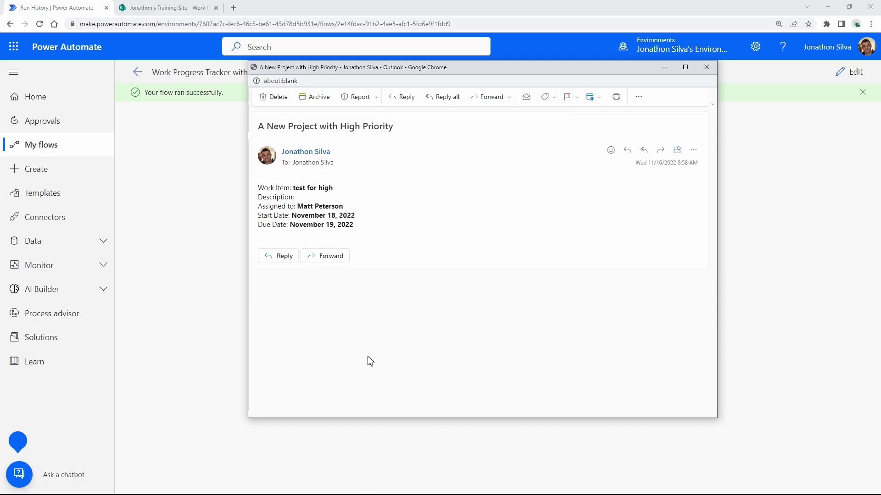
pyautogui.click(664, 67)
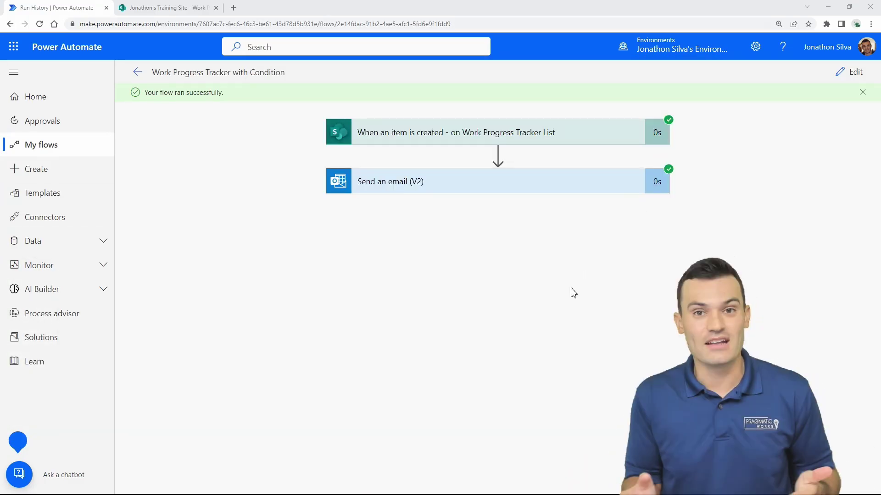